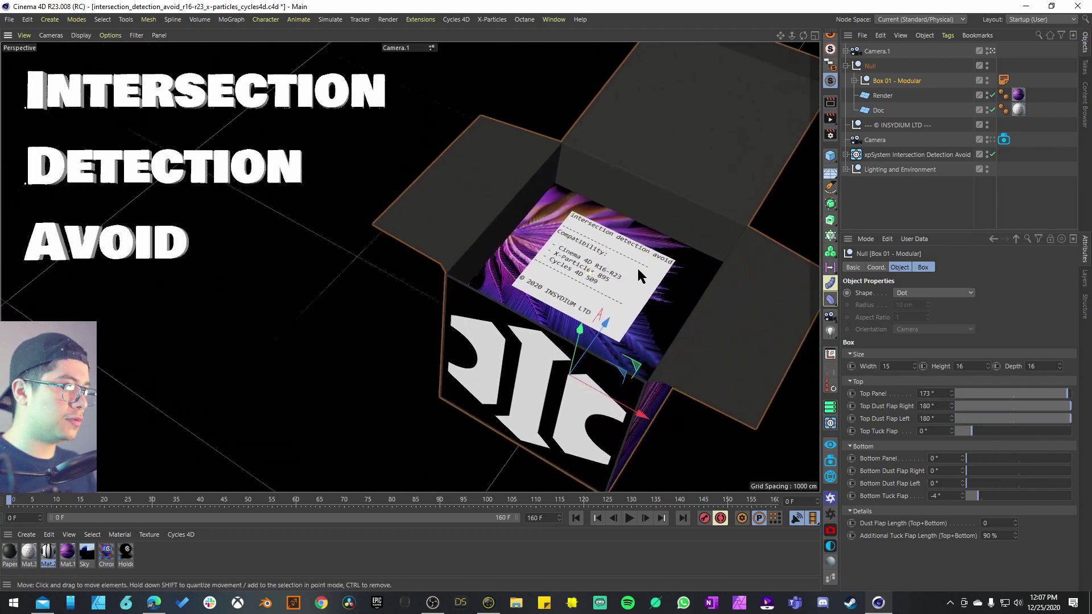
# Try sliding the Doc plane sideways inside the open box, and undo the moves.
pyautogui.keyDown('alt'); pyautogui.moveTo(597, 354); pyautogui.dragTo(512, 312, button='middle'); pyautogui.keyUp('alt')
pyautogui.keyDown('alt'); pyautogui.moveTo(512, 312); pyautogui.dragTo(579, 268); pyautogui.keyUp('alt')
pyautogui.click(584, 276)
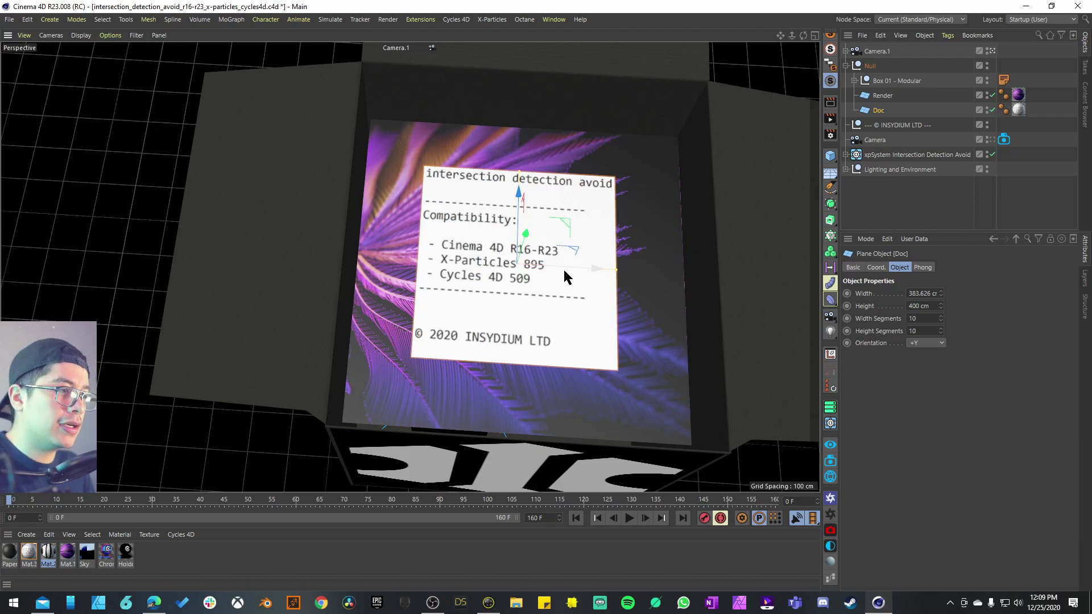
pyautogui.moveTo(561, 264); pyautogui.dragTo(726, 274)
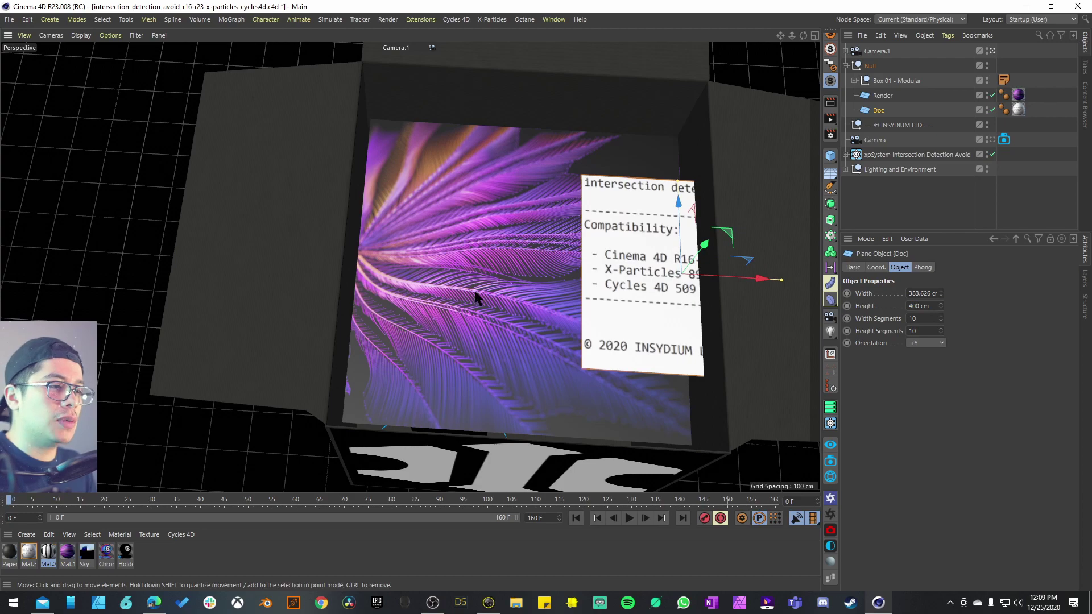
pyautogui.moveTo(726, 279); pyautogui.dragTo(616, 273)
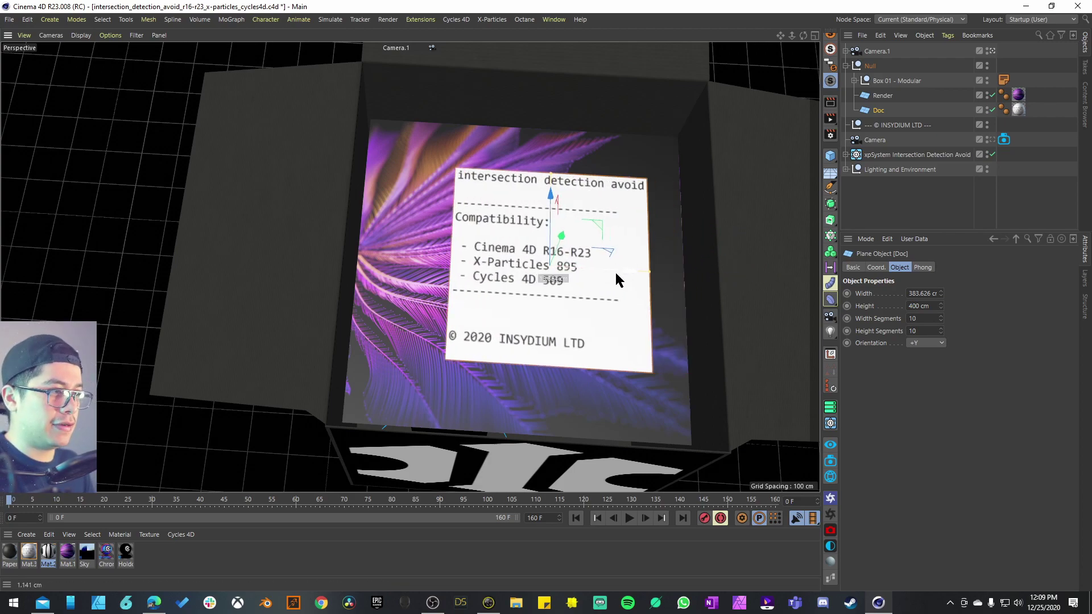
pyautogui.hotkey('ctrl', 'z')
pyautogui.hotkey('ctrl', 'z')
pyautogui.hotkey('ctrl', 'z')
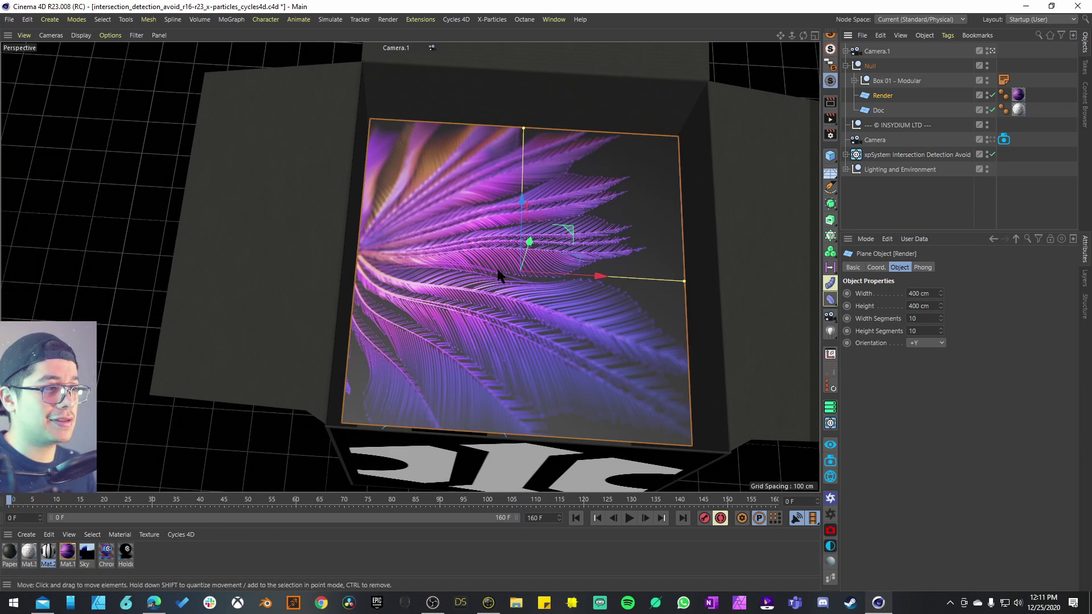
# Slide the Render plane out of the box.
pyautogui.moveTo(499, 277); pyautogui.dragTo(12, 216)
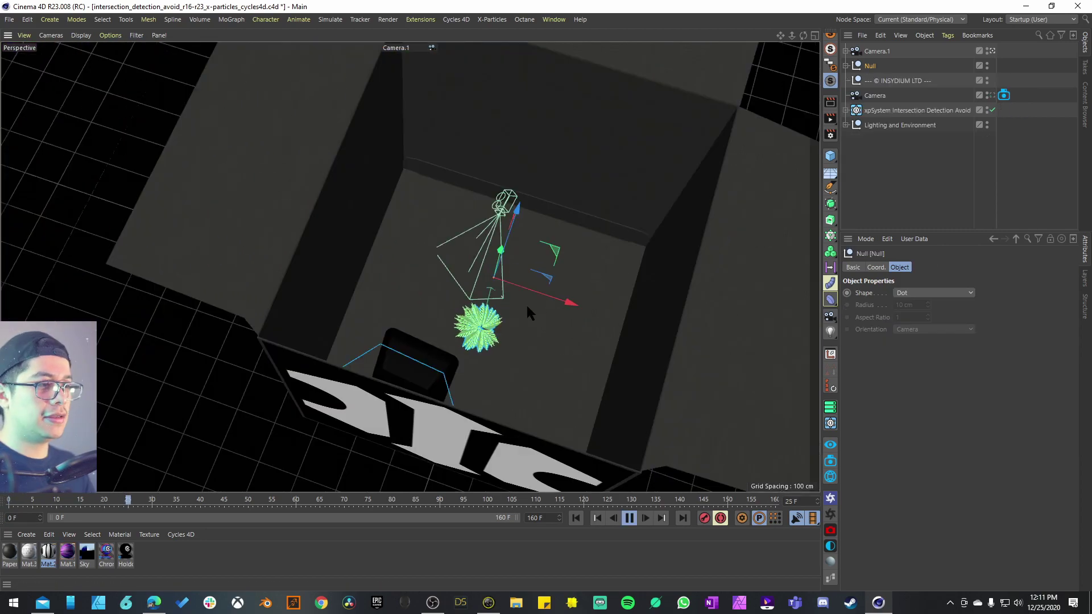
# Look through the object named Camera, stop playback, and hide the Null group in the viewport and renders.
pyautogui.click(992, 95)
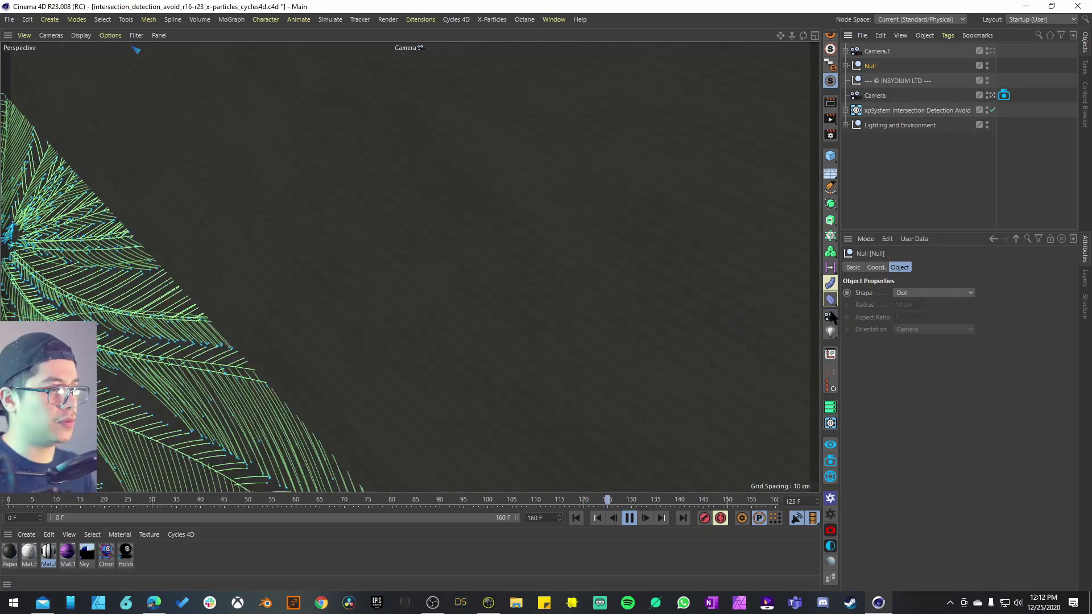
pyautogui.click(629, 518)
pyautogui.doubleClick(987, 64)
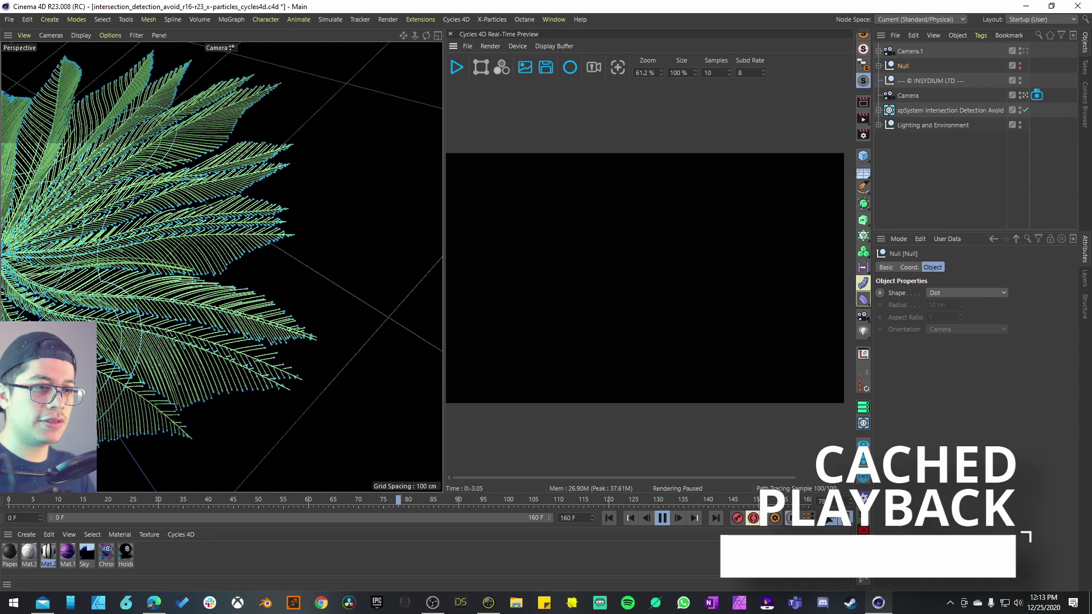
# Stop the cached playback at frame 119 and start the Cycles 4D real-time preview.
pyautogui.click(659, 514)
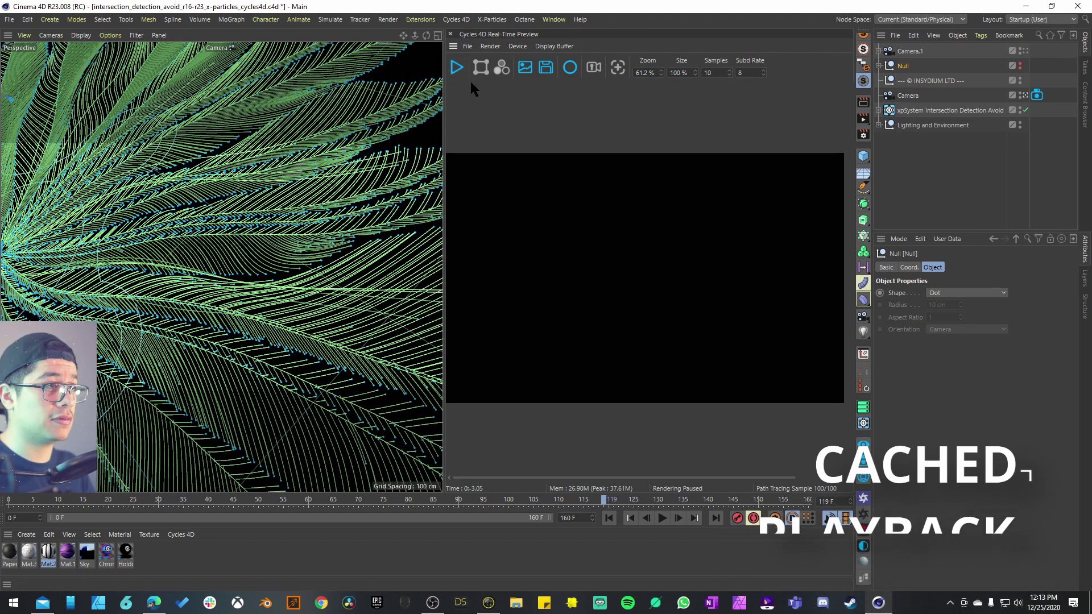
pyautogui.click(456, 67)
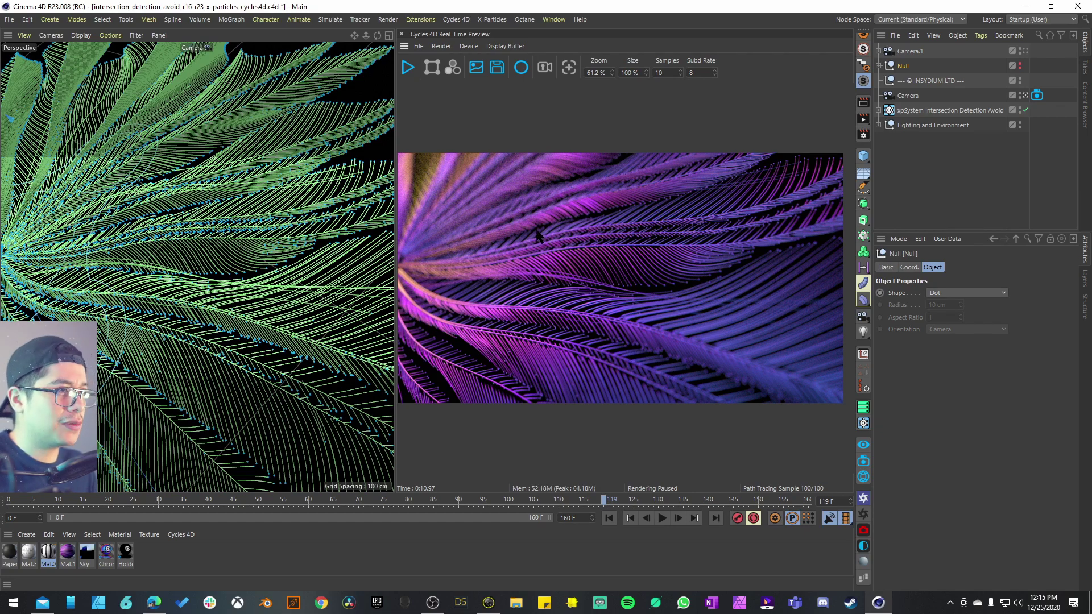
# Go to frame 70, restart the Cycles 4D real-time preview, and play the animation from there.
pyautogui.moveTo(602, 505); pyautogui.dragTo(358, 505)
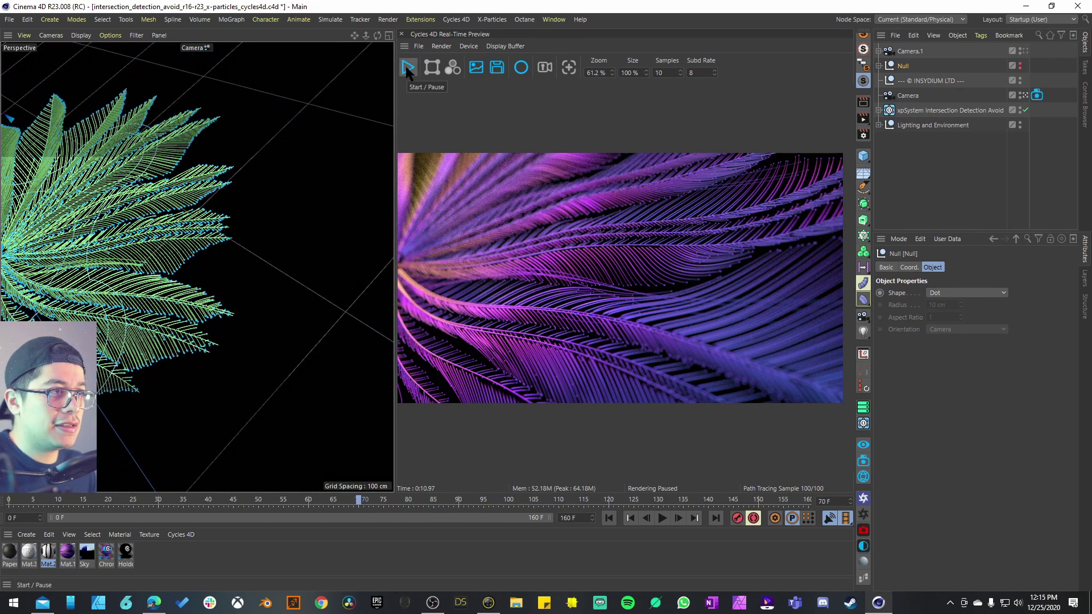
pyautogui.click(408, 67)
pyautogui.click(662, 517)
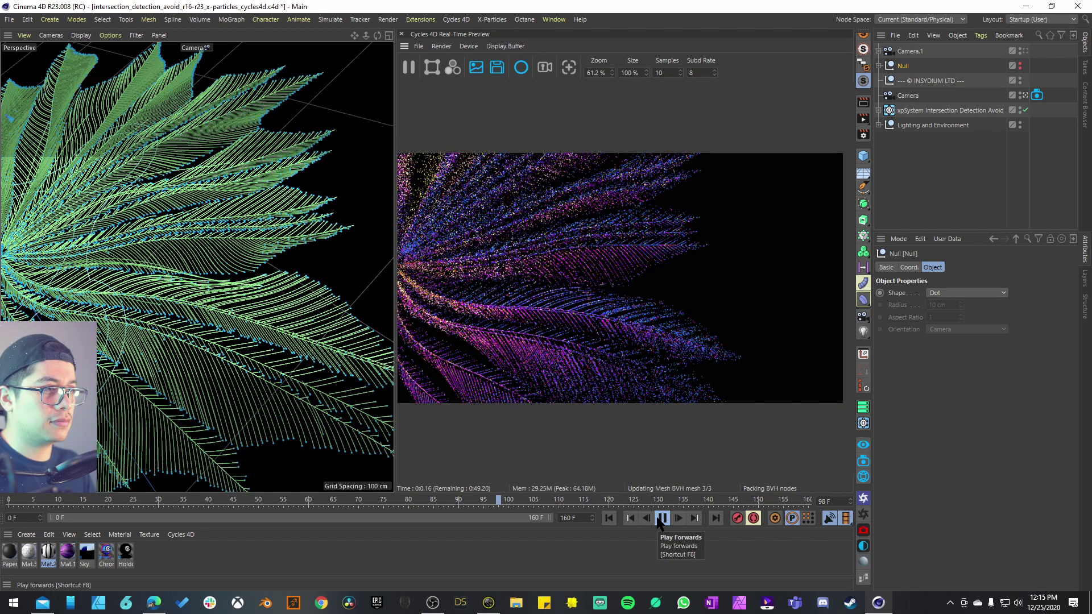
pyautogui.click(662, 518)
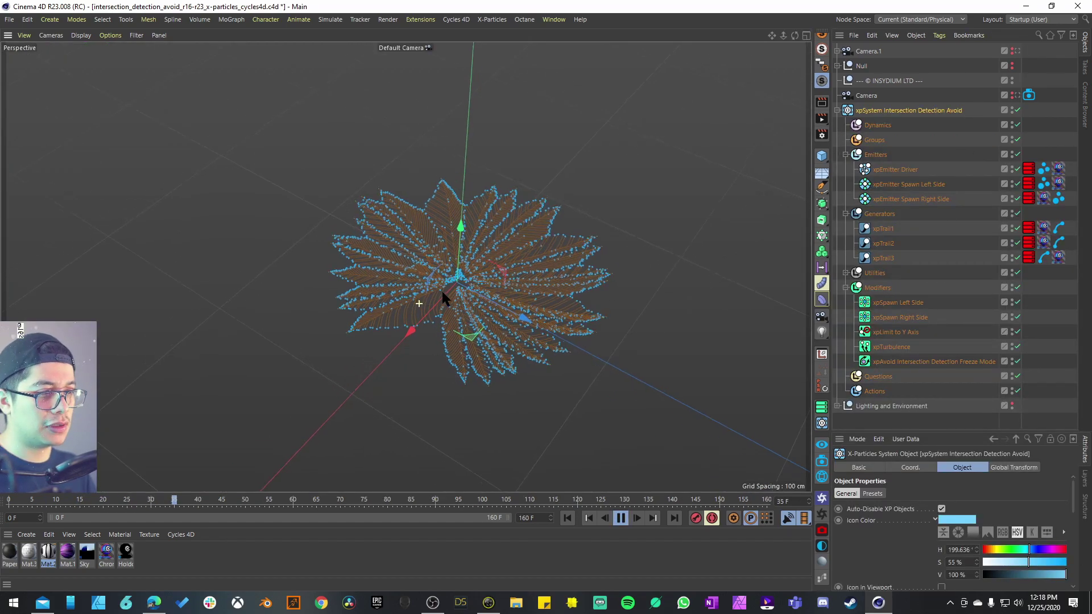
# Watch the particle trails grow through to frame 159 and examine their centre up close.
pyautogui.scroll(-3, 477, 297)
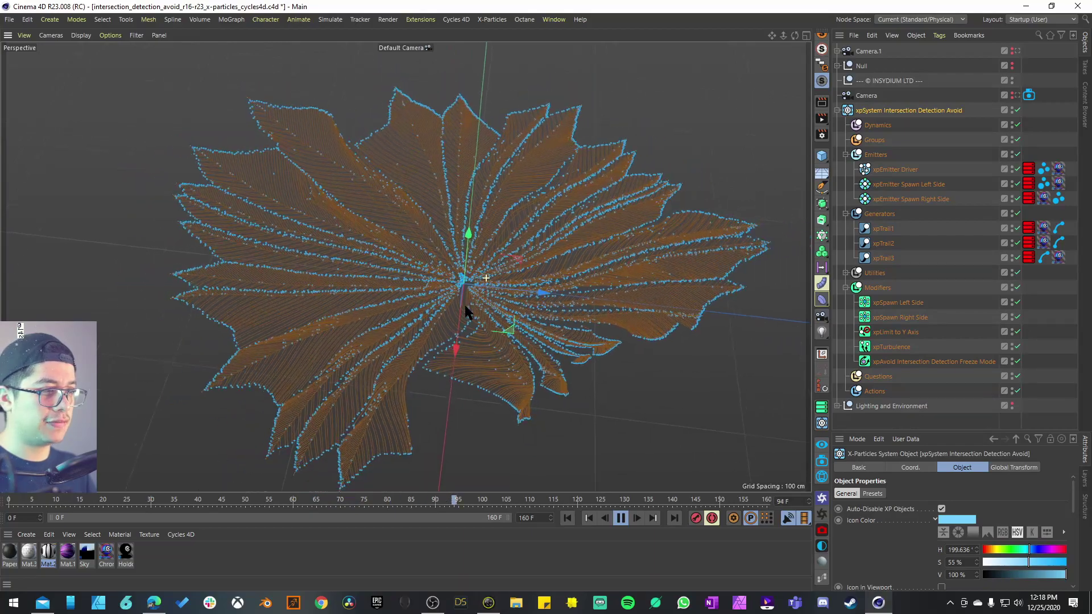
pyautogui.keyDown('alt'); pyautogui.moveTo(485, 252); pyautogui.dragTo(455, 323, button='right'); pyautogui.keyUp('alt')
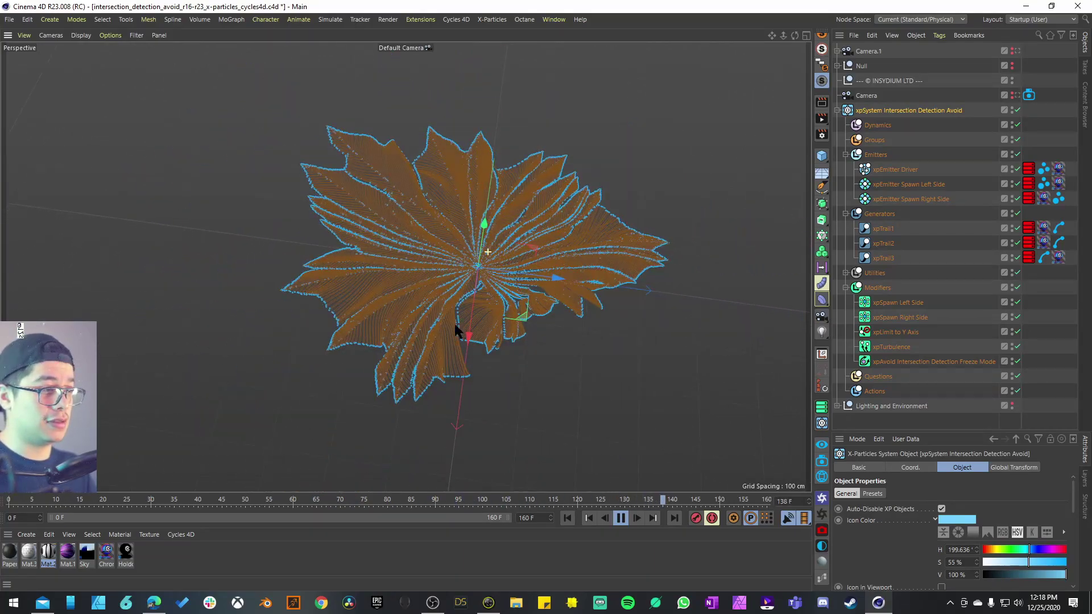
pyautogui.click(621, 517)
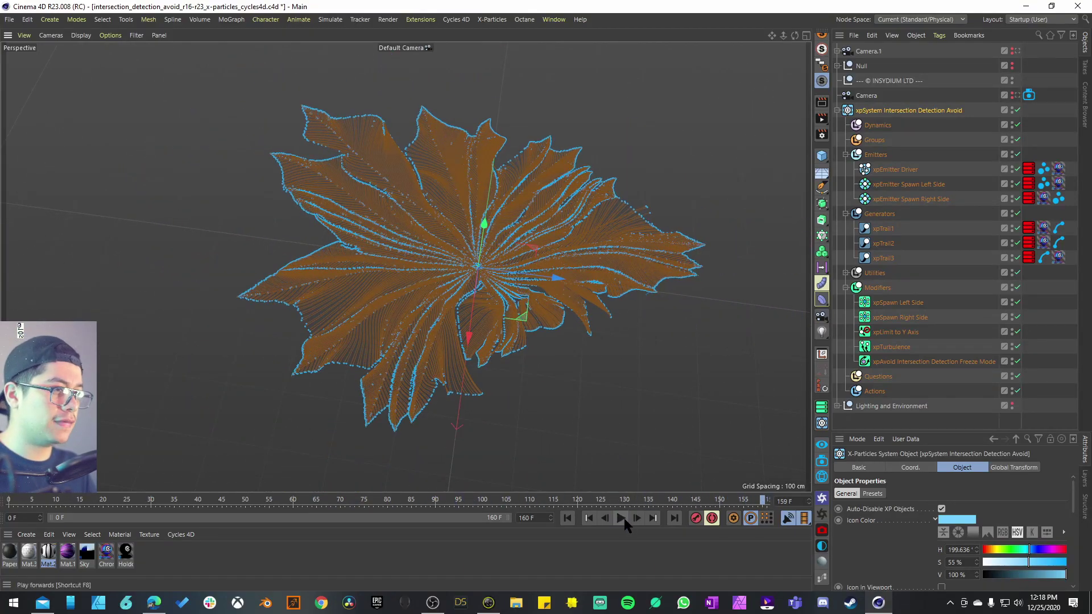
pyautogui.scroll(2, 506, 296)
pyautogui.moveTo(502, 308)
pyautogui.keyDown('alt'); pyautogui.mouseDown()
pyautogui.moveTo(486, 326)
pyautogui.moveTo(501, 305)
pyautogui.moveTo(474, 226)
pyautogui.moveTo(517, 337)
pyautogui.moveTo(501, 323)
pyautogui.mouseUp(); pyautogui.keyUp('alt')
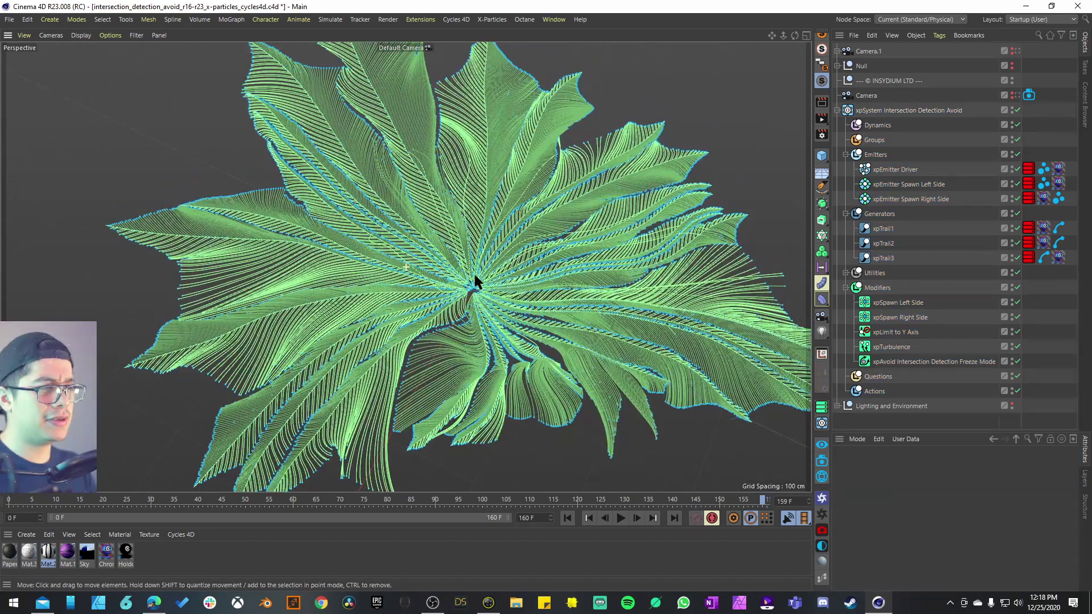
pyautogui.scroll(8, 493, 297)
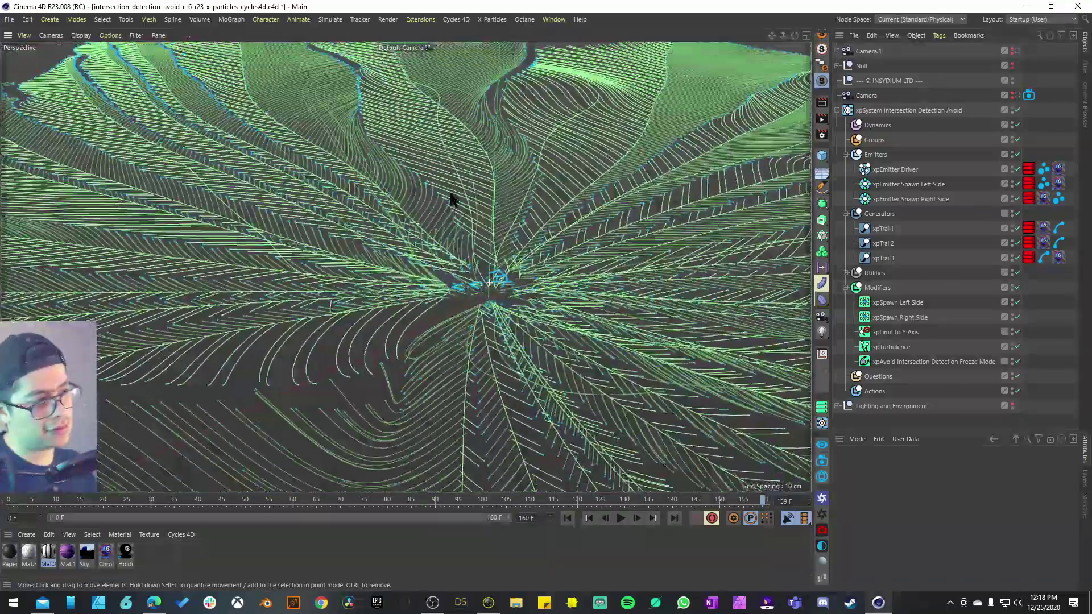
pyautogui.press('F8')
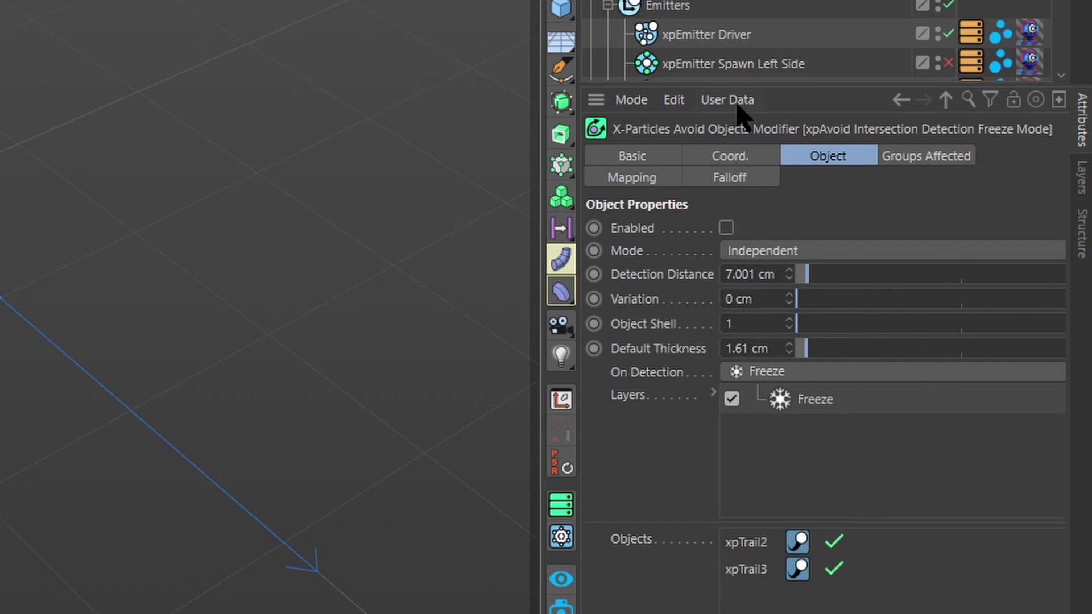
# Review the Emission settings of xpEmitter Driver and play the simulation with its particles alone.
pyautogui.moveTo(751, 83); pyautogui.dragTo(779, 573)
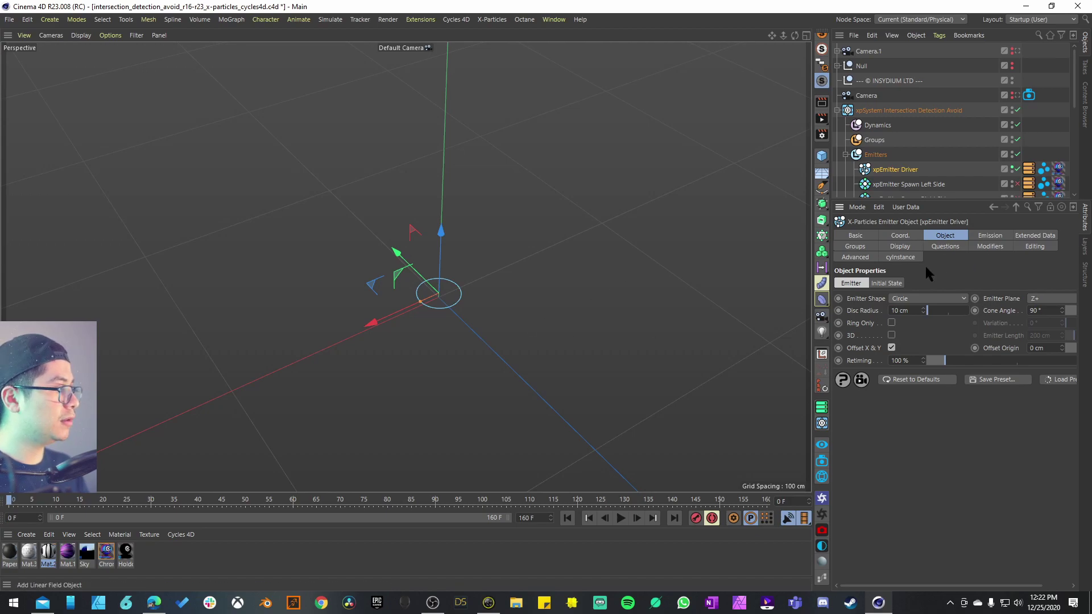
pyautogui.click(983, 235)
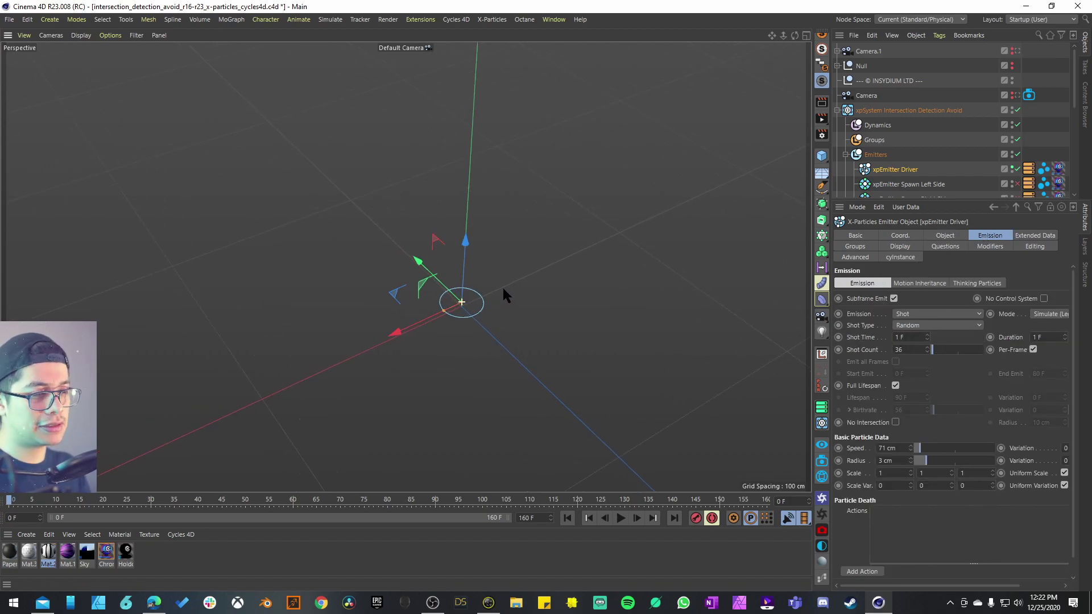
pyautogui.keyDown('alt'); pyautogui.moveTo(525, 298); pyautogui.dragTo(496, 323, button='right'); pyautogui.keyUp('alt')
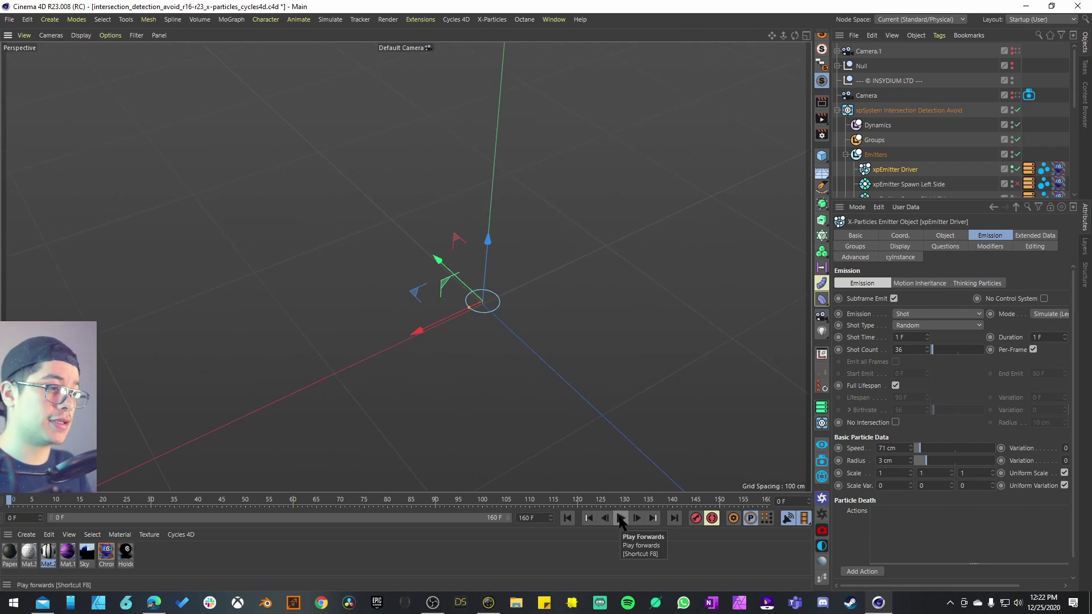
pyautogui.click(622, 519)
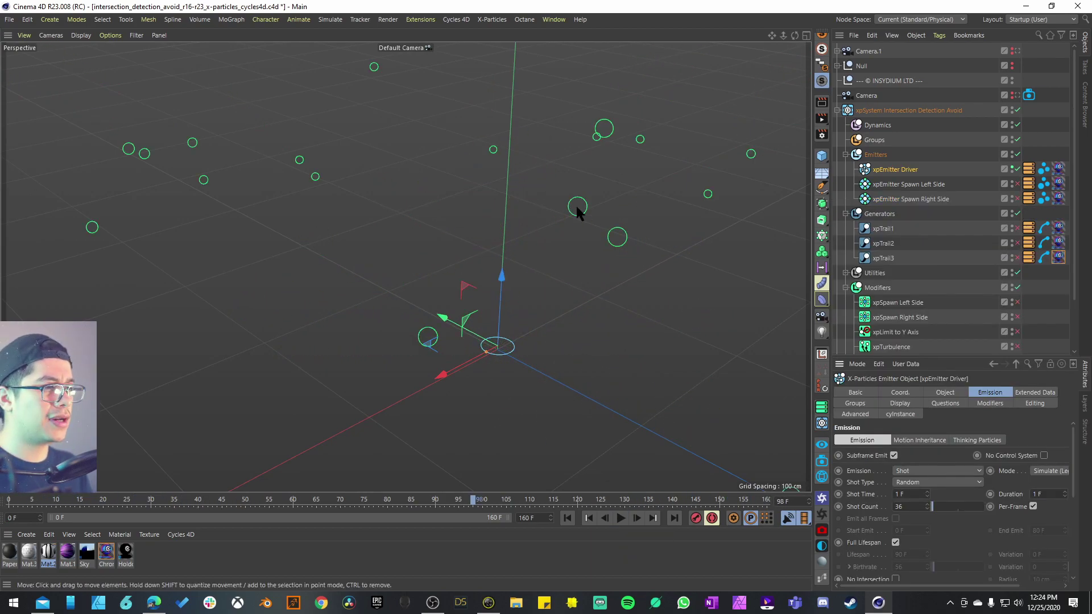
# Review xpEmitter Spawn Left Side and the xpSpawn Left Side modifier's settings, and play the simulation with spawning active.
pyautogui.click(917, 186)
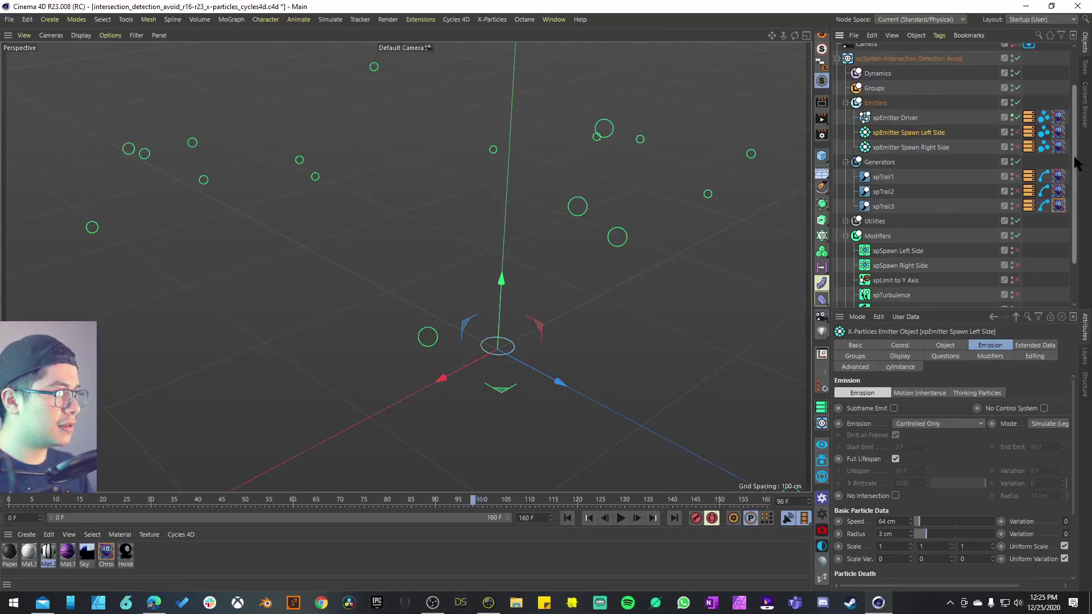
pyautogui.scroll(-3, 1077, 163)
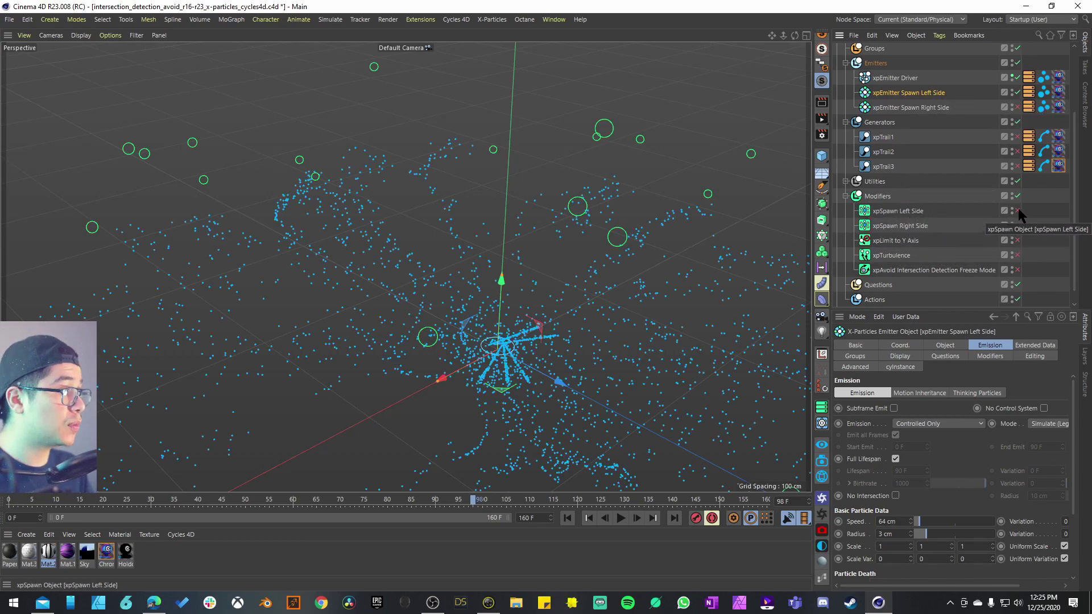
pyautogui.click(901, 211)
pyautogui.moveTo(919, 310); pyautogui.dragTo(919, 219)
pyautogui.click(585, 518)
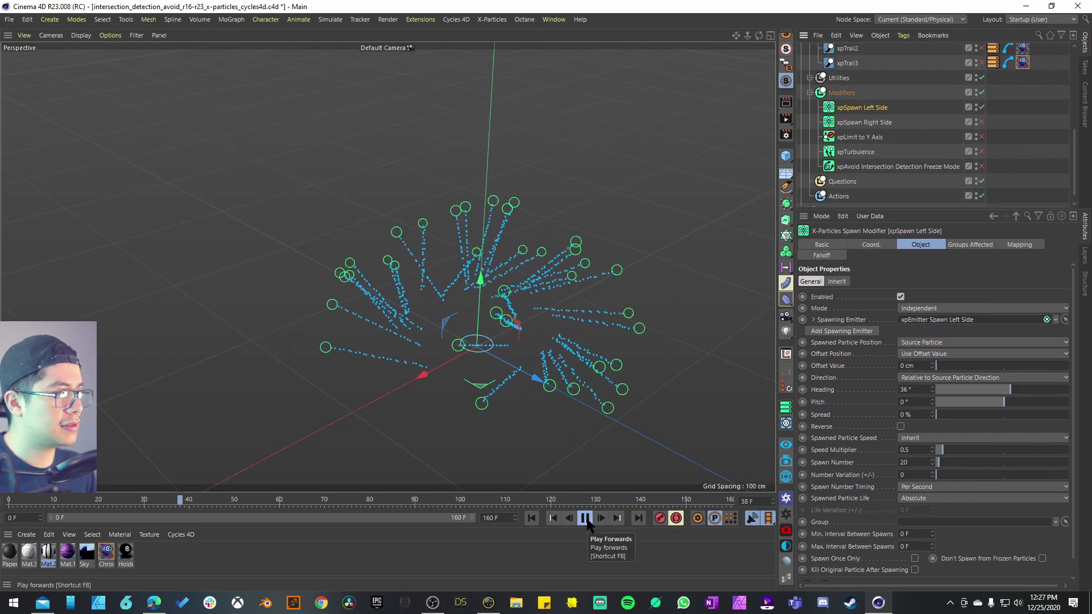
pyautogui.click(586, 518)
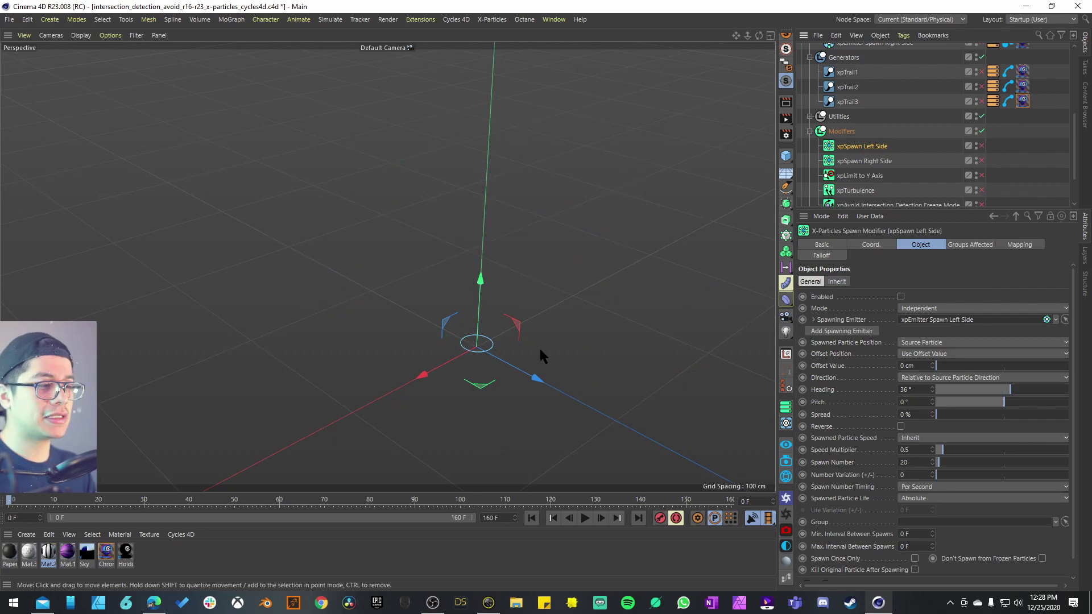
# Compare the simulation's playback with the xpSpawn Left Side modifier disabled and enabled.
pyautogui.click(588, 517)
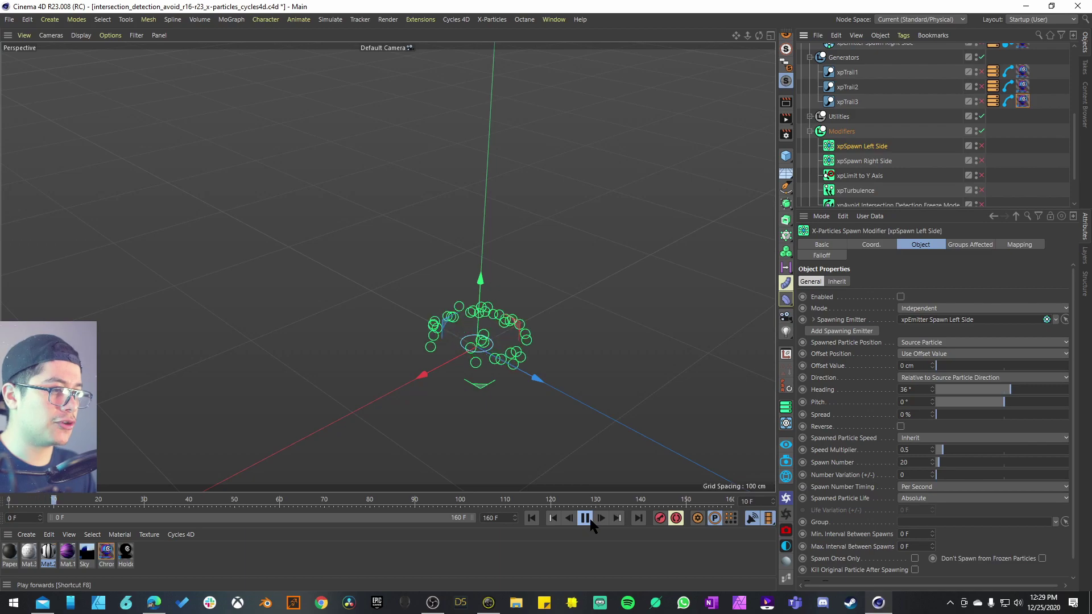
pyautogui.click(585, 518)
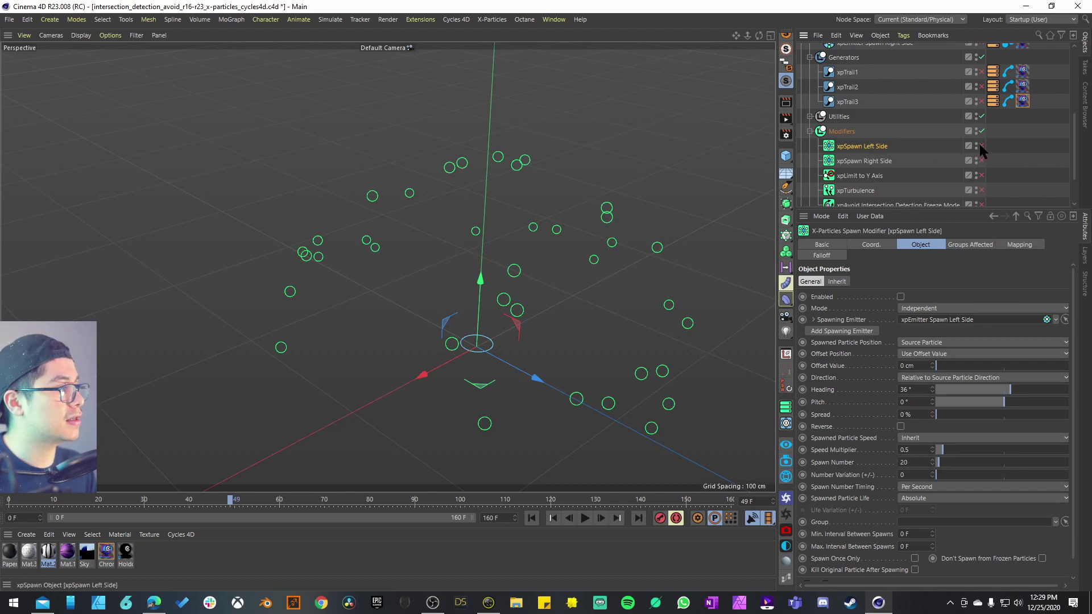
pyautogui.click(585, 518)
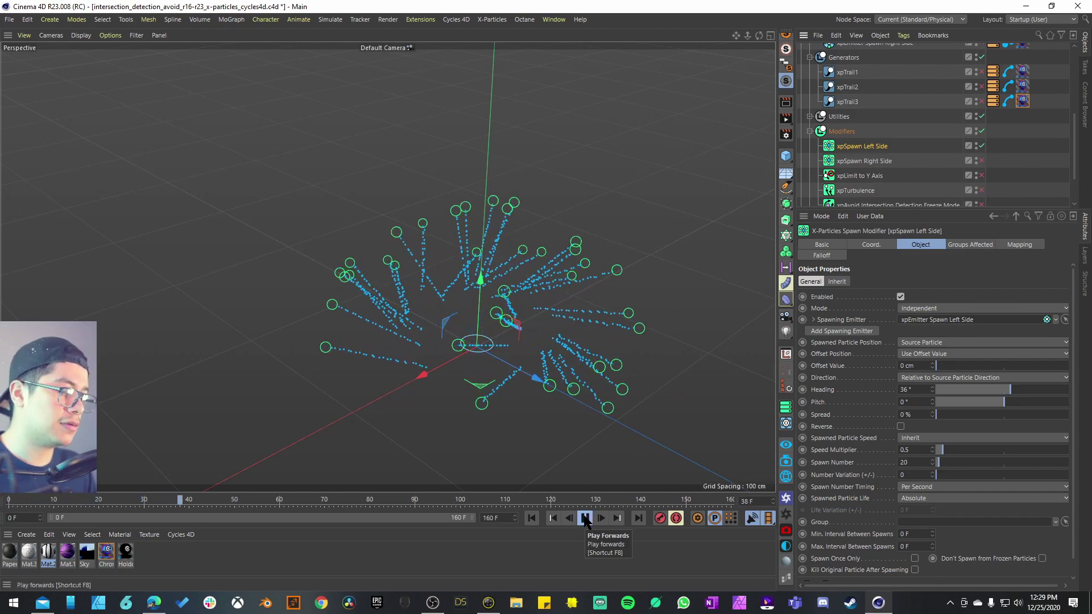
pyautogui.click(585, 519)
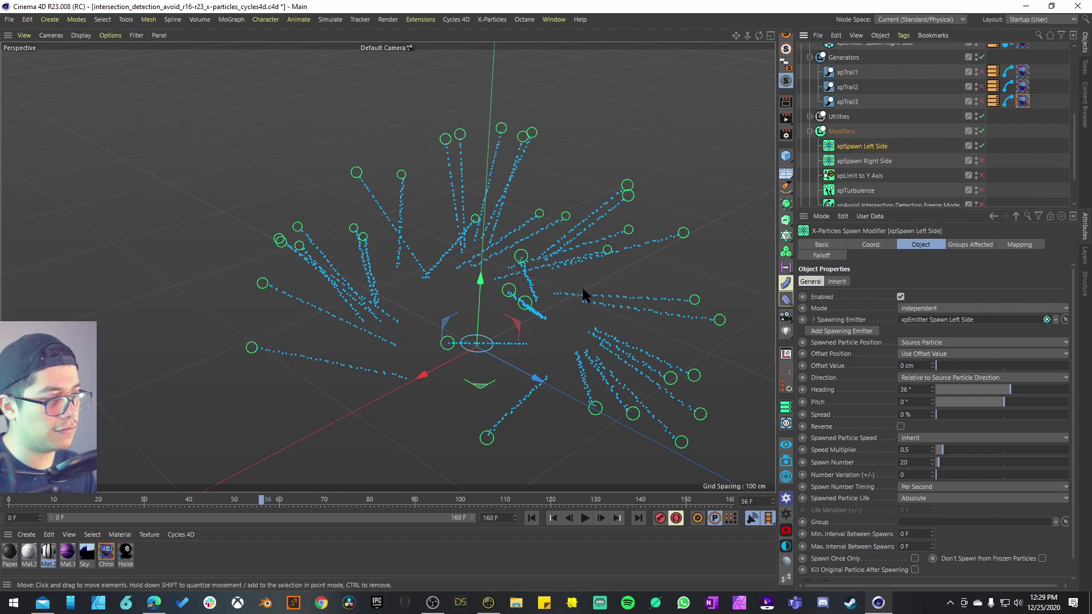
pyautogui.press('F8')
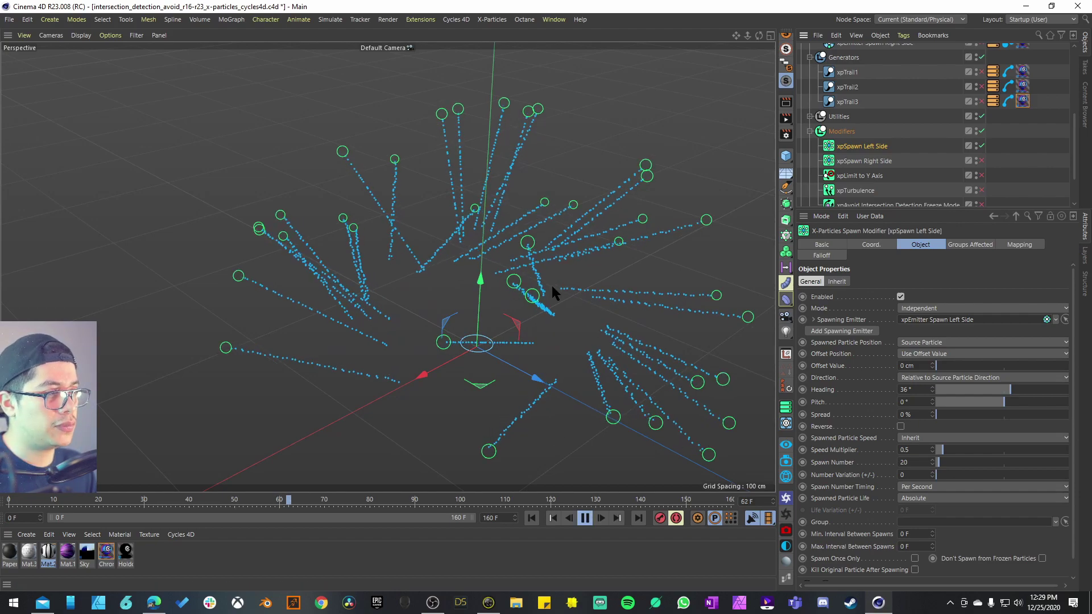
pyautogui.click(584, 518)
# Inspect the particles spawned behind the driver particles from a closer angle, and return the animation to frame 0.
pyautogui.scroll(3, 1072, 162)
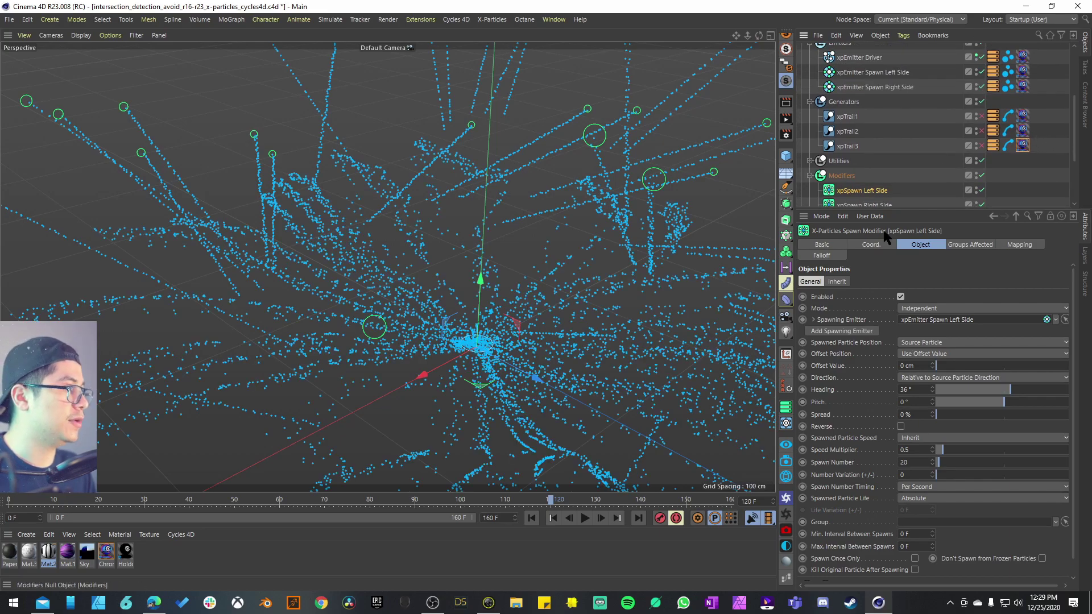
pyautogui.moveTo(579, 256)
pyautogui.keyDown('alt'); pyautogui.mouseDown()
pyautogui.moveTo(581, 215)
pyautogui.moveTo(584, 251)
pyautogui.moveTo(629, 234)
pyautogui.moveTo(488, 302)
pyautogui.moveTo(500, 285)
pyautogui.moveTo(412, 373)
pyautogui.moveTo(408, 344)
pyautogui.moveTo(480, 317)
pyautogui.moveTo(536, 336)
pyautogui.moveTo(390, 290)
pyautogui.moveTo(439, 308)
pyautogui.moveTo(422, 313)
pyautogui.moveTo(414, 241)
pyautogui.moveTo(469, 273)
pyautogui.mouseUp(); pyautogui.keyUp('alt')
pyautogui.keyDown('alt'); pyautogui.moveTo(470, 272); pyautogui.dragTo(671, 166, button='right'); pyautogui.keyUp('alt')
pyautogui.scroll(-2, 863, 121)
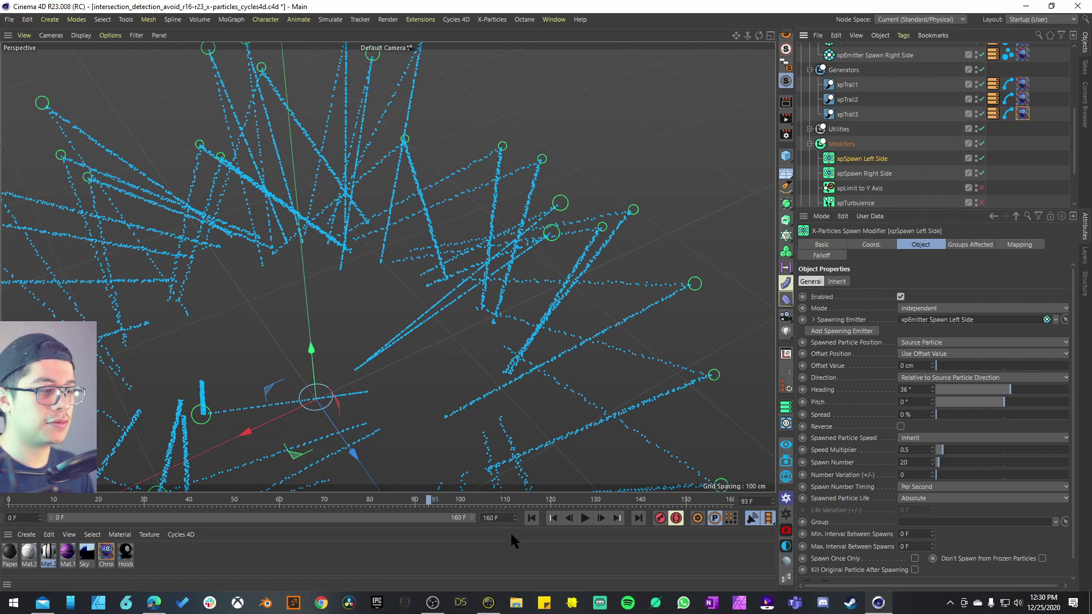
pyautogui.click(532, 519)
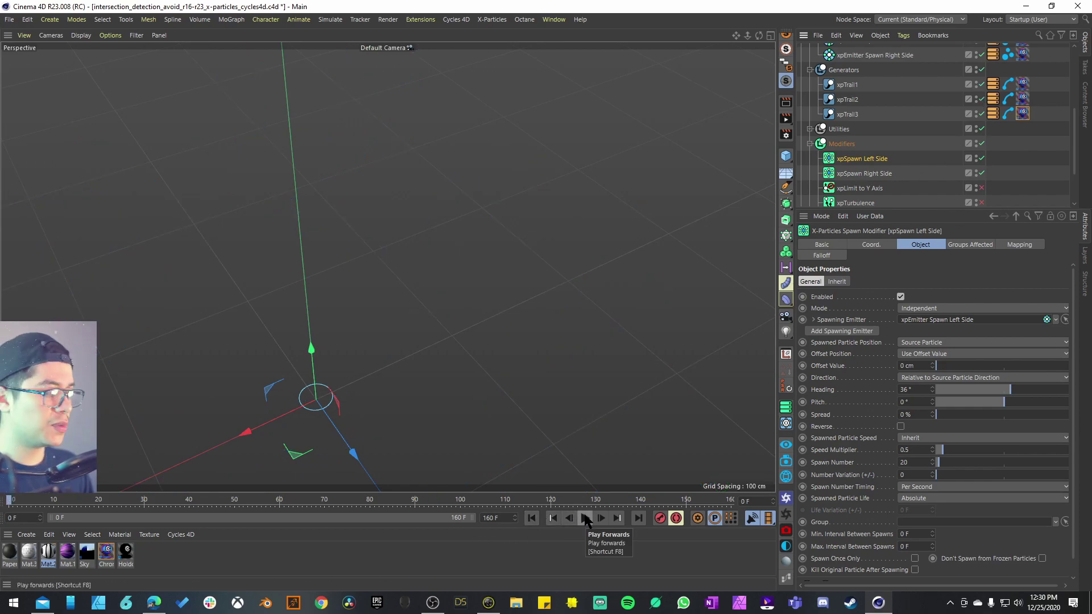
pyautogui.keyDown('alt'); pyautogui.moveTo(525, 435); pyautogui.dragTo(430, 367); pyautogui.keyUp('alt')
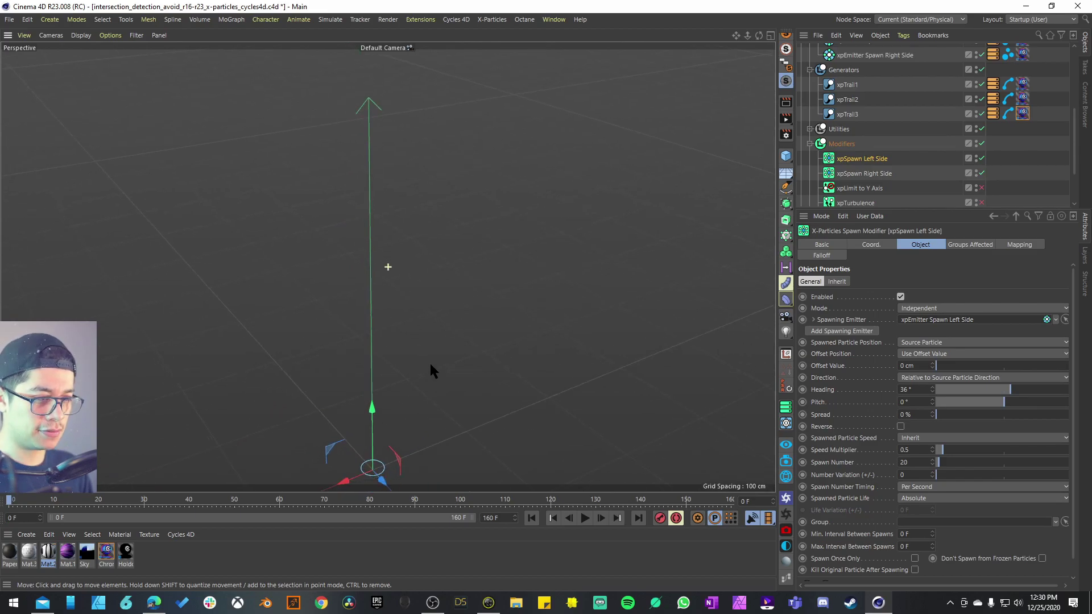
# Play the simulation with both spawn modifiers active and examine the trails around the emitter from several angles.
pyautogui.click(585, 518)
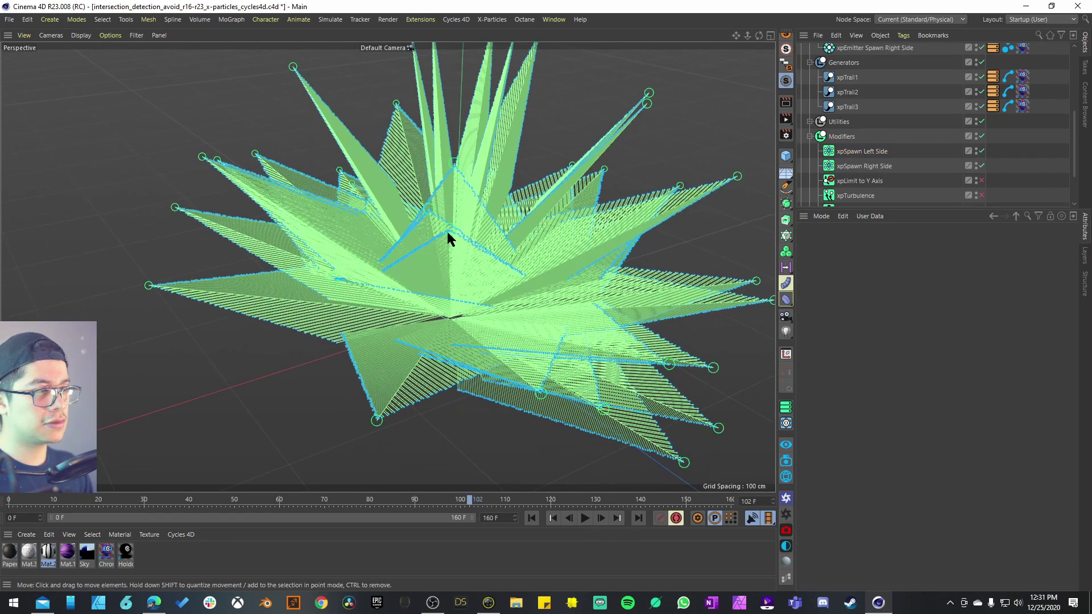
pyautogui.keyDown('alt'); pyautogui.moveTo(447, 231); pyautogui.dragTo(472, 275); pyautogui.keyUp('alt')
pyautogui.scroll(-4, 466, 136)
pyautogui.keyDown('alt'); pyautogui.moveTo(446, 157); pyautogui.dragTo(622, 341); pyautogui.keyUp('alt')
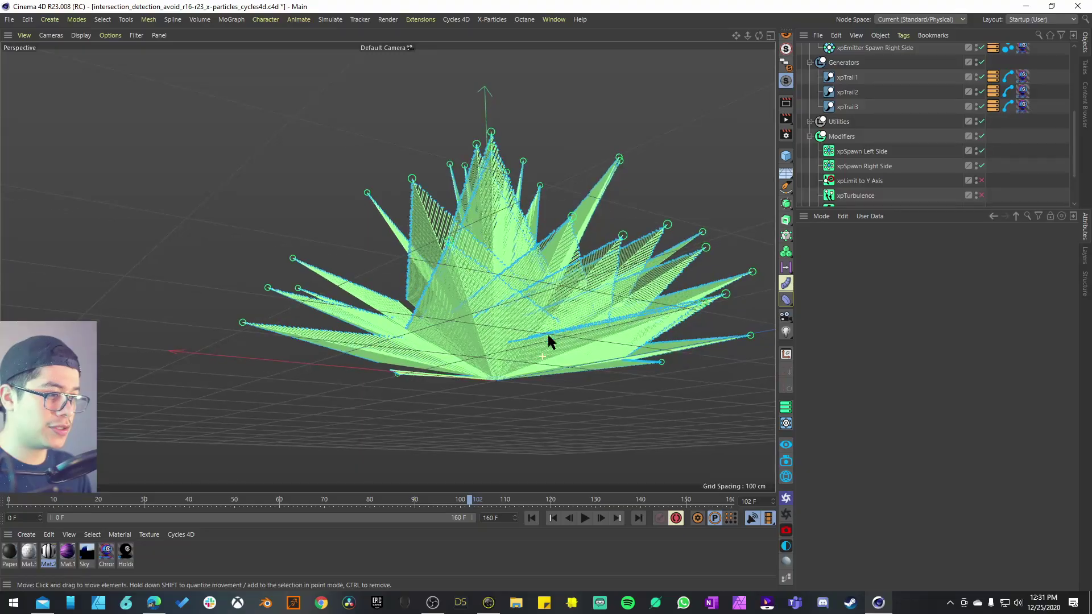
pyautogui.moveTo(548, 335)
pyautogui.keyDown('alt'); pyautogui.mouseDown()
pyautogui.moveTo(520, 337)
pyautogui.moveTo(510, 309)
pyautogui.moveTo(556, 458)
pyautogui.moveTo(529, 241)
pyautogui.moveTo(542, 315)
pyautogui.mouseUp(); pyautogui.keyUp('alt')
pyautogui.keyDown('alt'); pyautogui.moveTo(526, 200); pyautogui.dragTo(636, 164, button='right'); pyautogui.keyUp('alt')
pyautogui.keyDown('alt'); pyautogui.moveTo(623, 178); pyautogui.dragTo(512, 227, button='middle'); pyautogui.keyUp('alt')
pyautogui.keyDown('alt'); pyautogui.moveTo(511, 251); pyautogui.dragTo(550, 241, button='right'); pyautogui.keyUp('alt')
# Inspect up close how the left- and right-side trails branch off the driver particles' paths.
pyautogui.scroll(6, 617, 226)
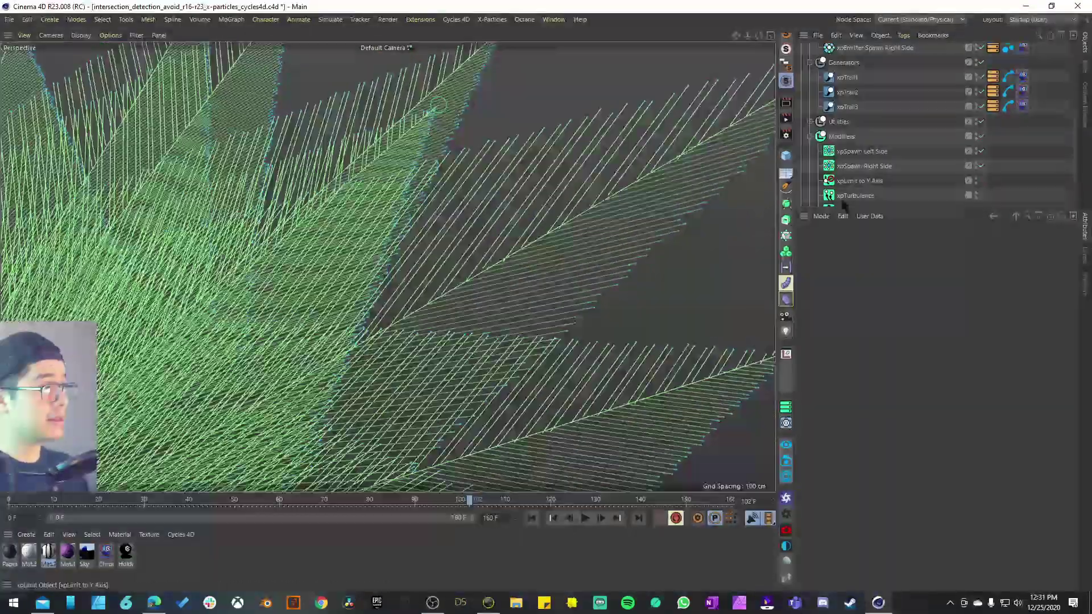
pyautogui.scroll(4, 512, 253)
pyautogui.scroll(-4, 520, 251)
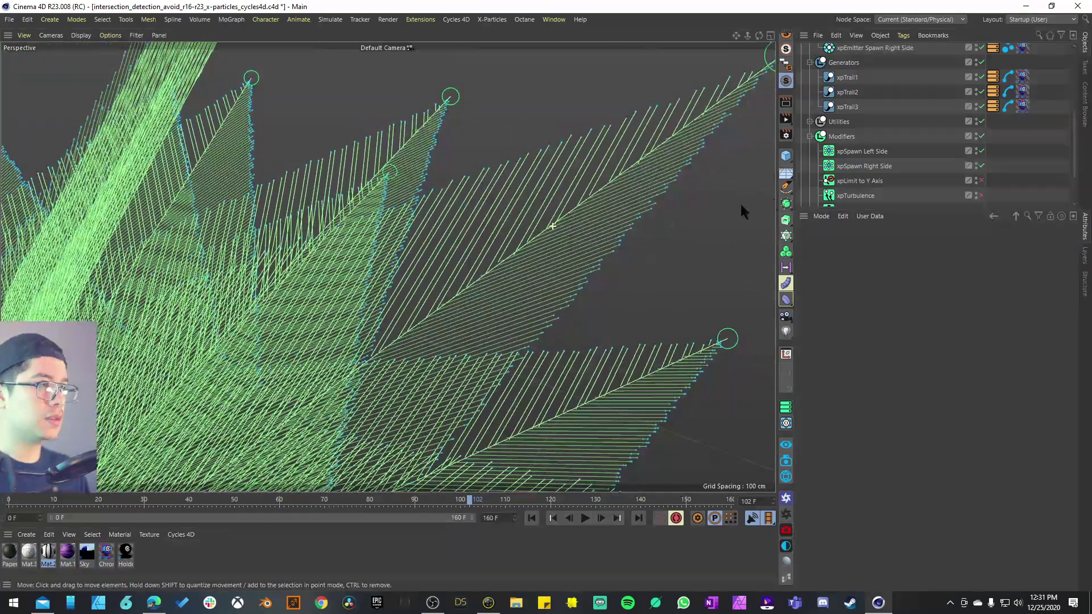
pyautogui.scroll(8, 519, 248)
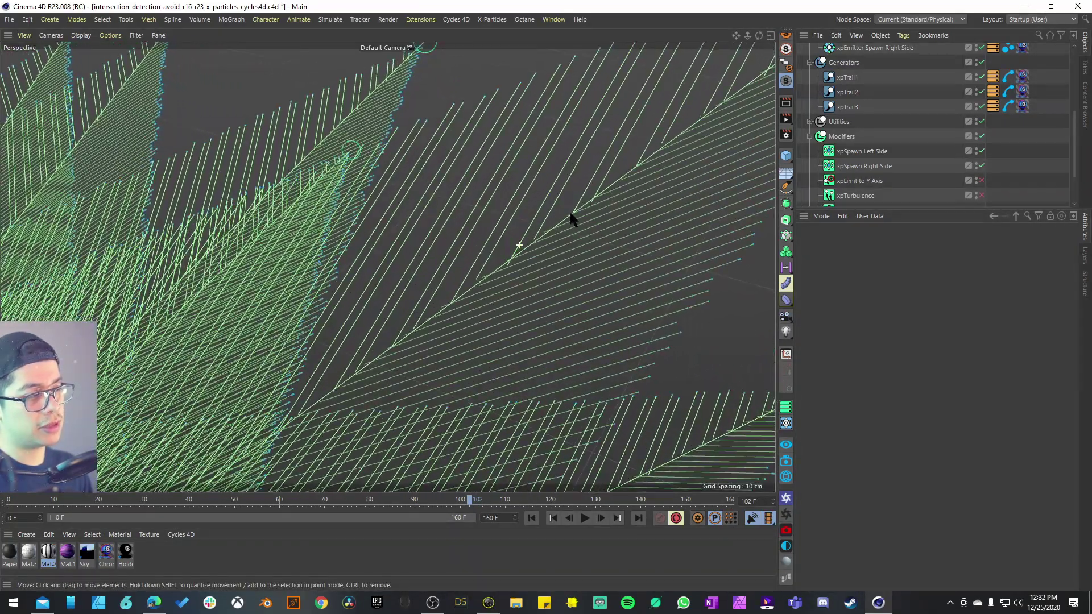
pyautogui.keyDown('alt'); pyautogui.moveTo(576, 241); pyautogui.dragTo(457, 271); pyautogui.keyUp('alt')
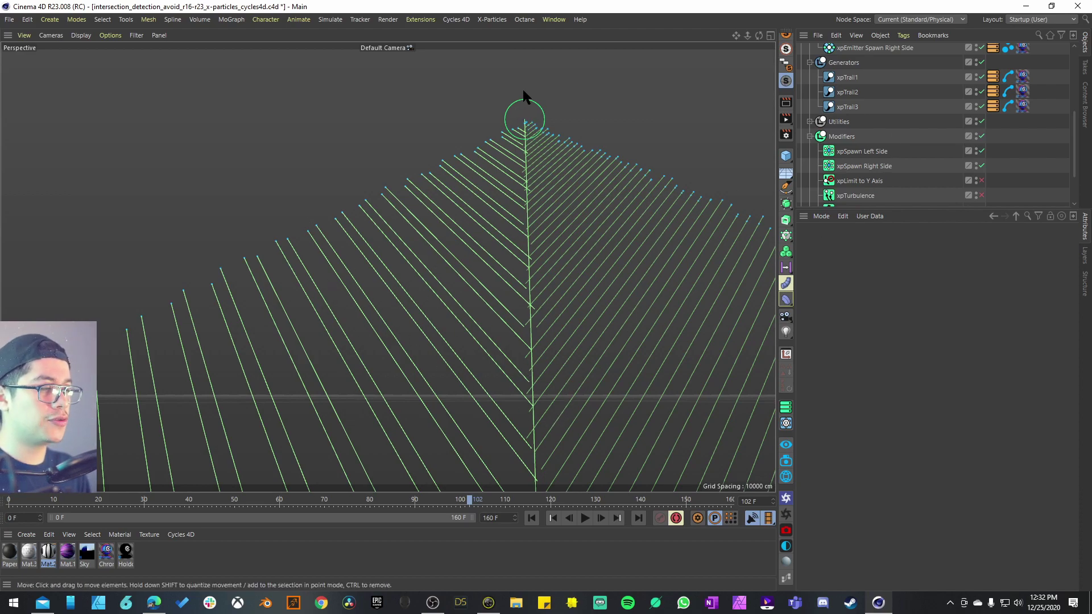
pyautogui.keyDown('alt'); pyautogui.moveTo(586, 242); pyautogui.dragTo(550, 249, button='right'); pyautogui.keyUp('alt')
pyautogui.keyDown('alt'); pyautogui.moveTo(551, 248); pyautogui.dragTo(604, 287); pyautogui.keyUp('alt')
pyautogui.keyDown('alt'); pyautogui.moveTo(468, 205); pyautogui.dragTo(381, 298, button='right'); pyautogui.keyUp('alt')
pyautogui.keyDown('alt'); pyautogui.moveTo(380, 298); pyautogui.dragTo(566, 349); pyautogui.keyUp('alt')
pyautogui.keyDown('alt'); pyautogui.moveTo(566, 350); pyautogui.dragTo(602, 342, button='right'); pyautogui.keyUp('alt')
pyautogui.moveTo(563, 342)
pyautogui.keyDown('alt'); pyautogui.mouseDown()
pyautogui.moveTo(507, 348)
pyautogui.moveTo(585, 365)
pyautogui.moveTo(546, 419)
pyautogui.moveTo(508, 355)
pyautogui.moveTo(500, 315)
pyautogui.moveTo(545, 333)
pyautogui.mouseUp(); pyautogui.keyUp('alt')
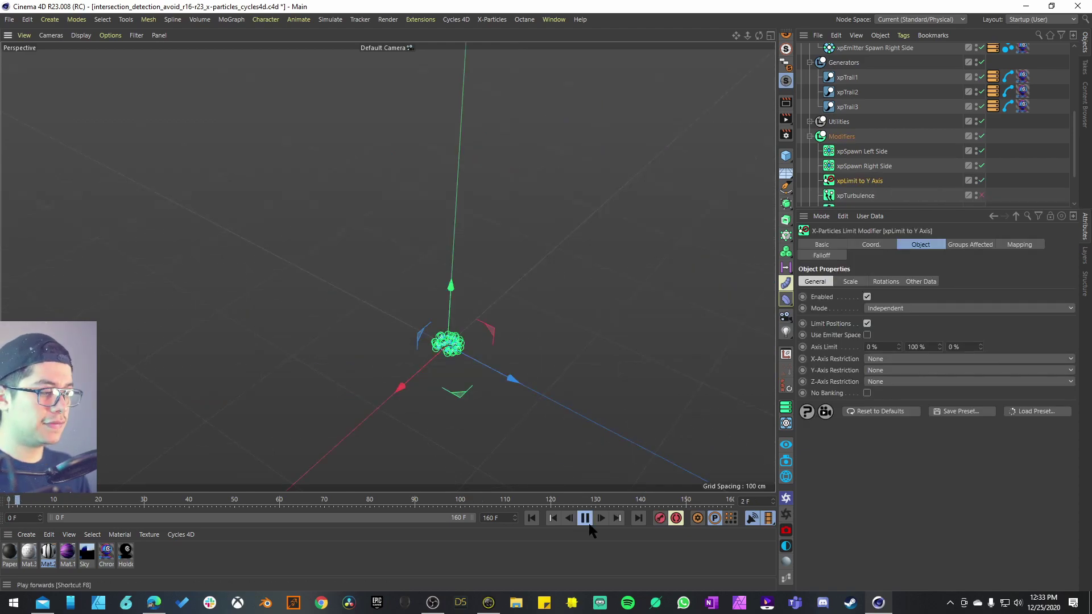
# Play the simulation with the xpLimit to Y Axis modifier enabled and examine the trails' overall shape.
pyautogui.keyDown('alt'); pyautogui.moveTo(563, 332); pyautogui.dragTo(531, 381, button='right'); pyautogui.keyUp('alt')
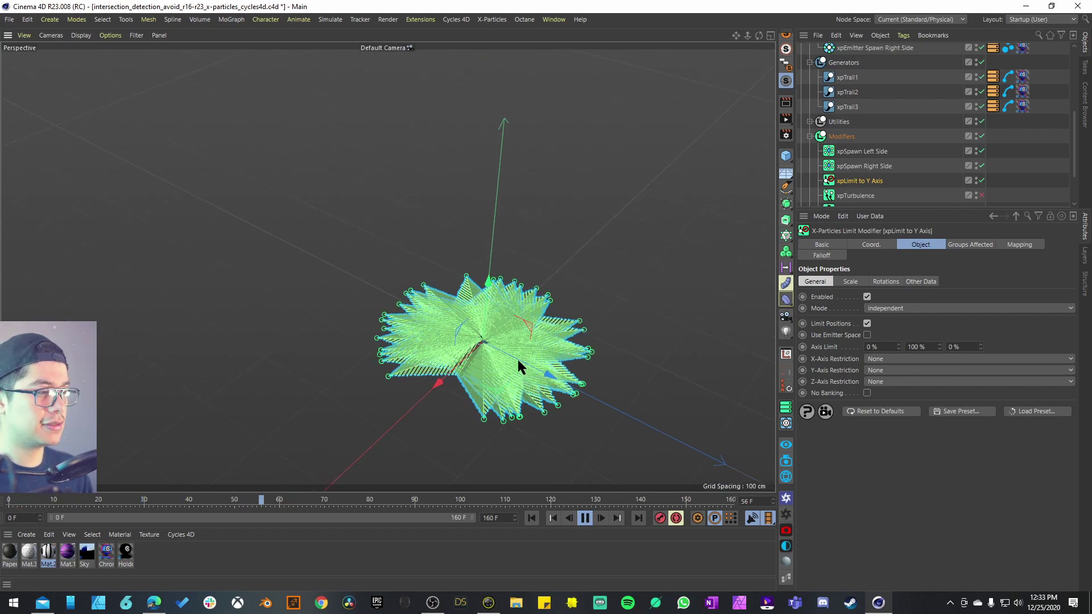
pyautogui.keyDown('alt'); pyautogui.moveTo(518, 357); pyautogui.dragTo(569, 430); pyautogui.keyUp('alt')
pyautogui.keyDown('alt'); pyautogui.moveTo(568, 424); pyautogui.dragTo(555, 383, button='middle'); pyautogui.keyUp('alt')
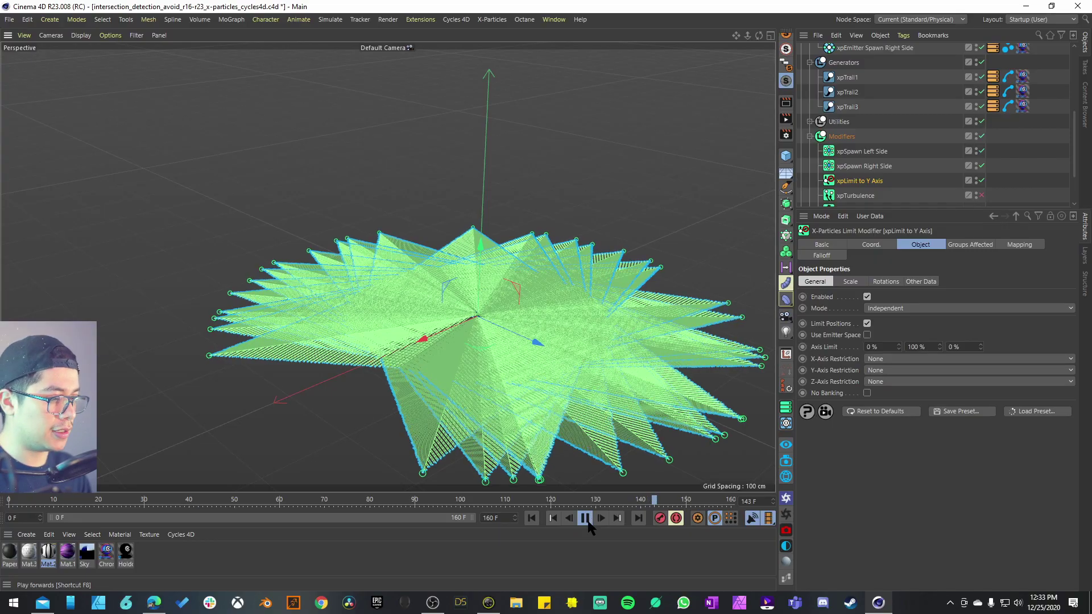
pyautogui.keyDown('alt'); pyautogui.moveTo(494, 241); pyautogui.dragTo(564, 240); pyautogui.keyUp('alt')
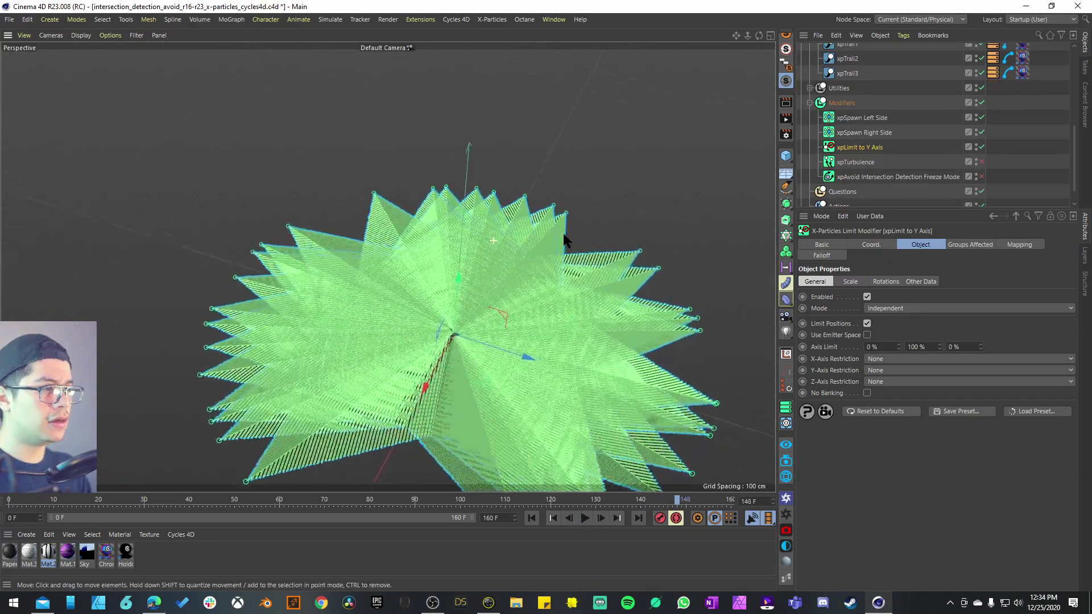
pyautogui.keyDown('alt'); pyautogui.moveTo(564, 233); pyautogui.dragTo(636, 219, button='right'); pyautogui.keyUp('alt')
pyautogui.keyDown('alt'); pyautogui.moveTo(357, 218); pyautogui.dragTo(410, 293); pyautogui.keyUp('alt')
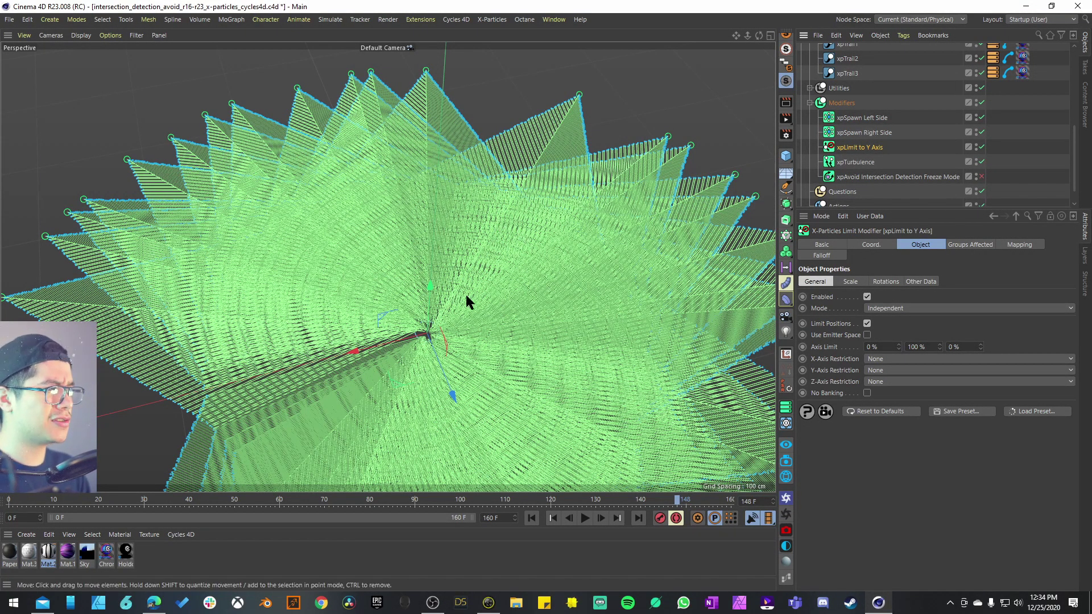
# Review the xpTurbulence modifier's settings, replay the simulation from the start with it enabled, and examine the trails.
pyautogui.hotkey('shift', 'f')
pyautogui.click(855, 162)
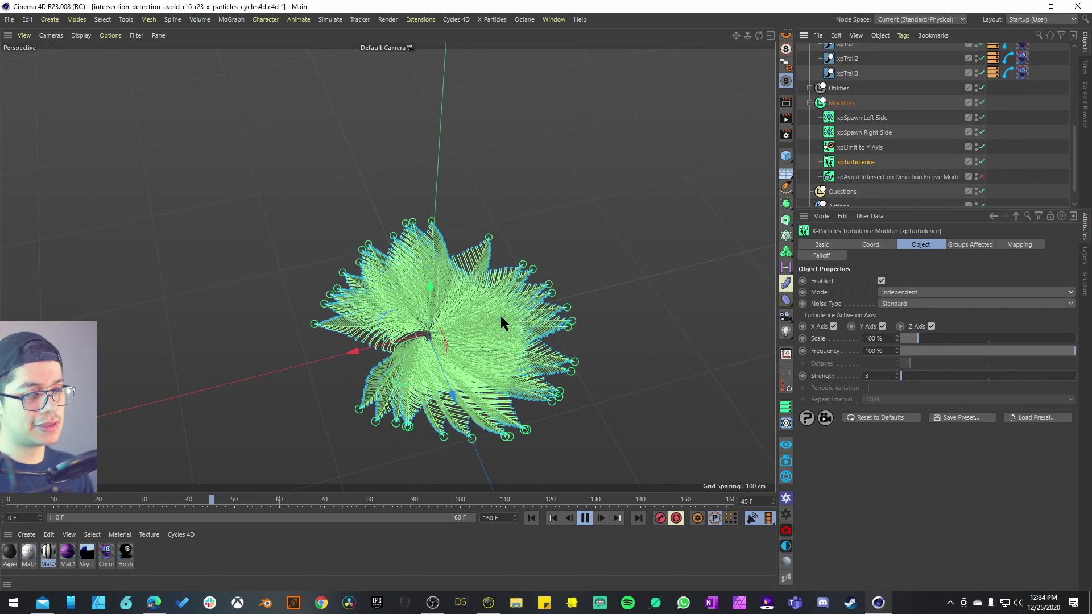
pyautogui.keyDown('alt'); pyautogui.moveTo(497, 385); pyautogui.dragTo(497, 292); pyautogui.keyUp('alt')
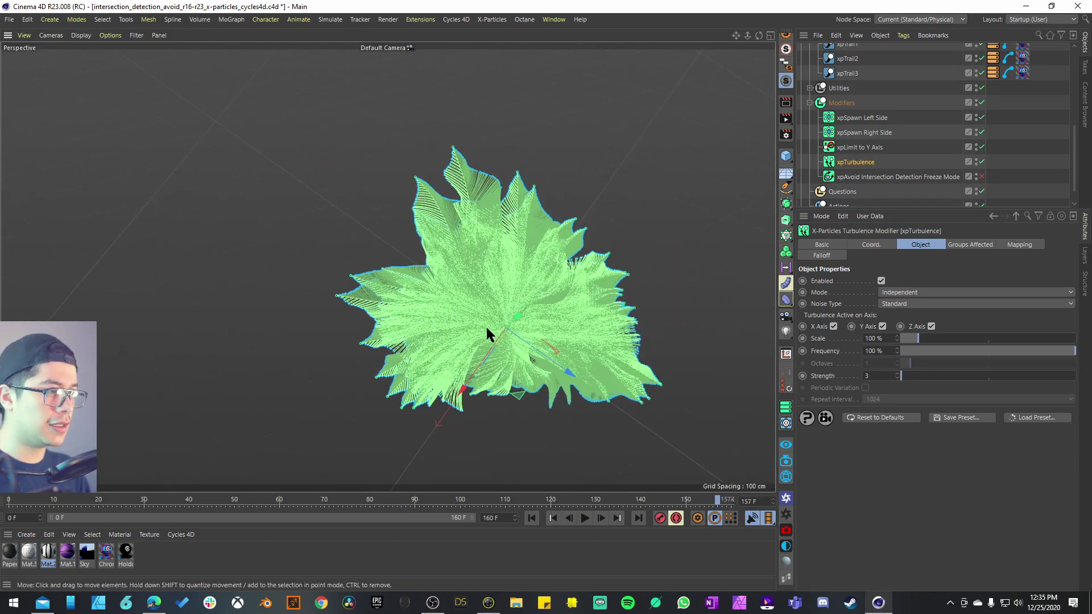
pyautogui.keyDown('alt'); pyautogui.moveTo(485, 326); pyautogui.dragTo(556, 318); pyautogui.keyUp('alt')
pyautogui.keyDown('alt'); pyautogui.moveTo(556, 318); pyautogui.dragTo(551, 334, button='right'); pyautogui.keyUp('alt')
pyautogui.keyDown('alt'); pyautogui.moveTo(552, 334); pyautogui.dragTo(499, 342); pyautogui.keyUp('alt')
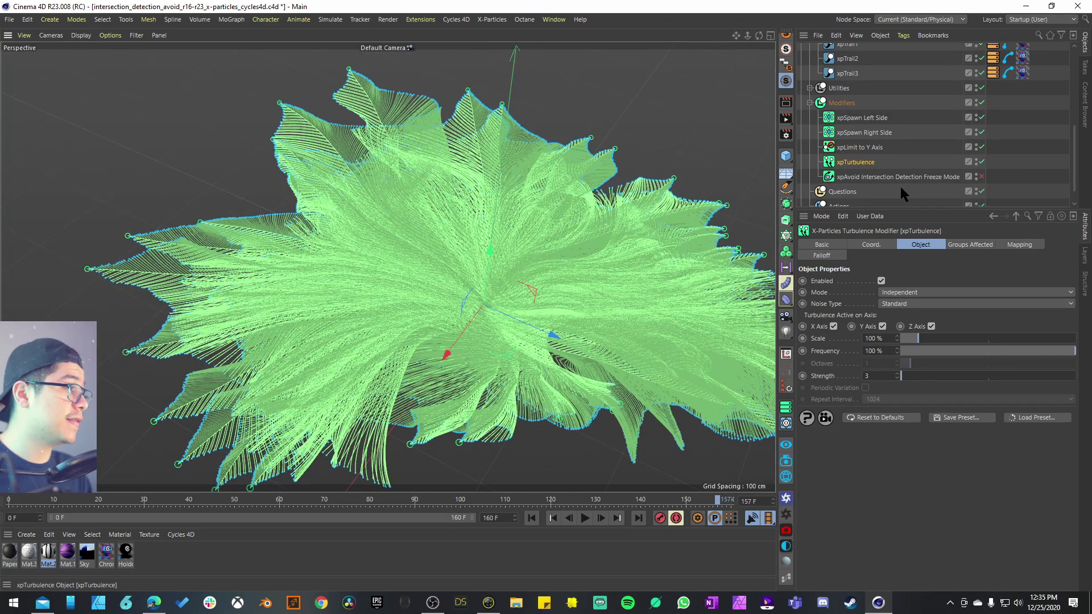
# Review the xpAvoid Intersection Detection Freeze Mode modifier's settings and the motion modifiers available in the Modifiers folder.
pyautogui.click(948, 179)
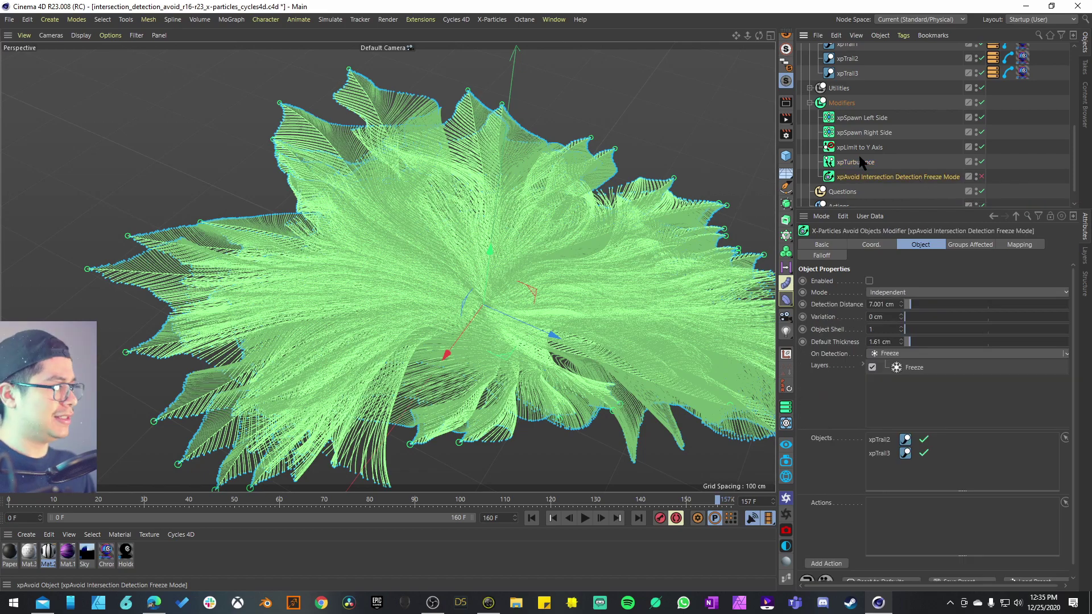
pyautogui.click(844, 103)
pyautogui.click(979, 306)
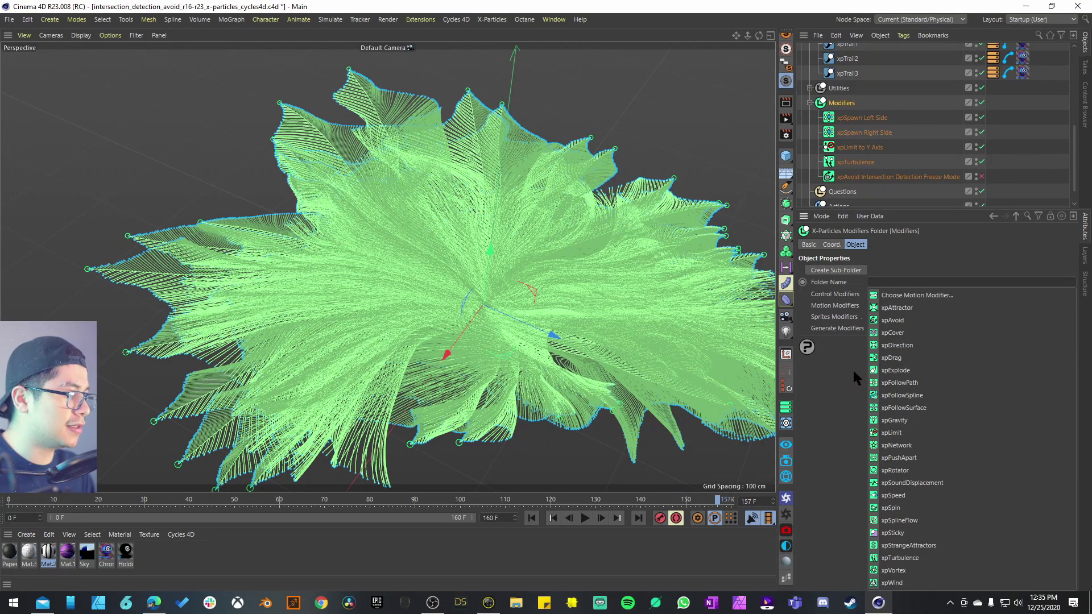
pyautogui.click(475, 325)
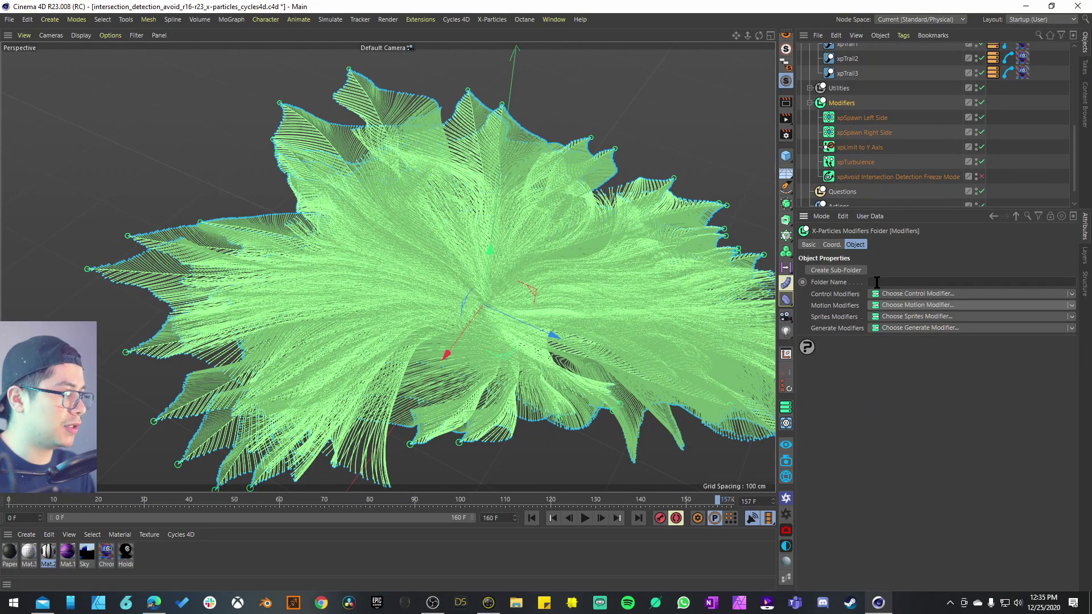
# Enable the xpAvoid Intersection Detection Freeze Mode modifier and play the simulation.
pyautogui.click(981, 176)
pyautogui.press('F8')
pyautogui.click(661, 207)
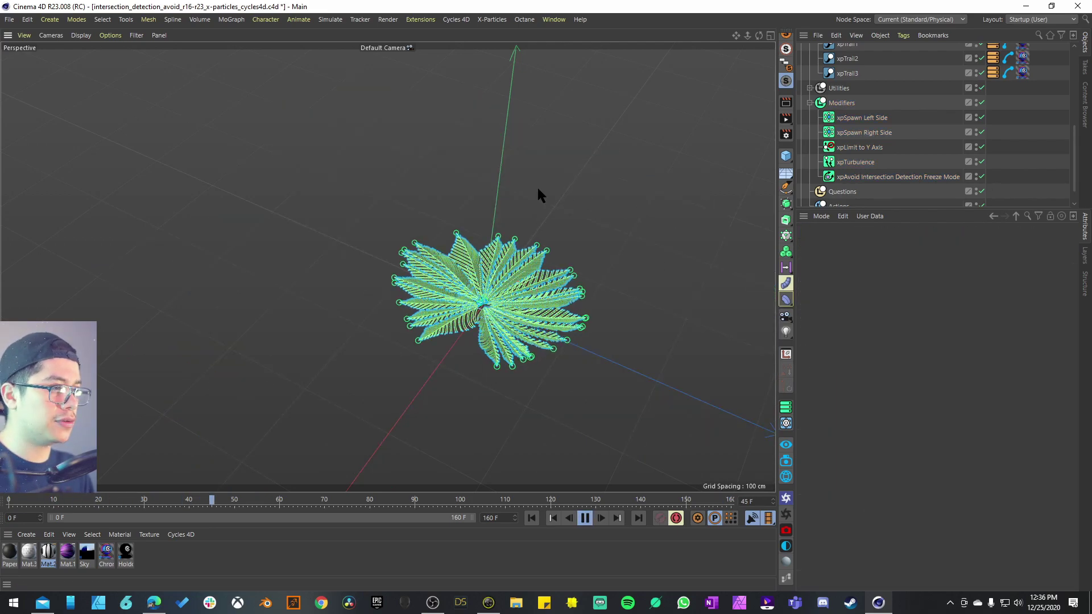
# Inspect the growing trails up close while the simulation plays with intersection avoidance active.
pyautogui.keyDown('alt'); pyautogui.moveTo(489, 305); pyautogui.dragTo(518, 368); pyautogui.keyUp('alt')
pyautogui.keyDown('alt'); pyautogui.moveTo(493, 367); pyautogui.dragTo(532, 382, button='right'); pyautogui.keyUp('alt')
pyautogui.keyDown('alt'); pyautogui.moveTo(464, 407); pyautogui.dragTo(480, 361, button='middle'); pyautogui.keyUp('alt')
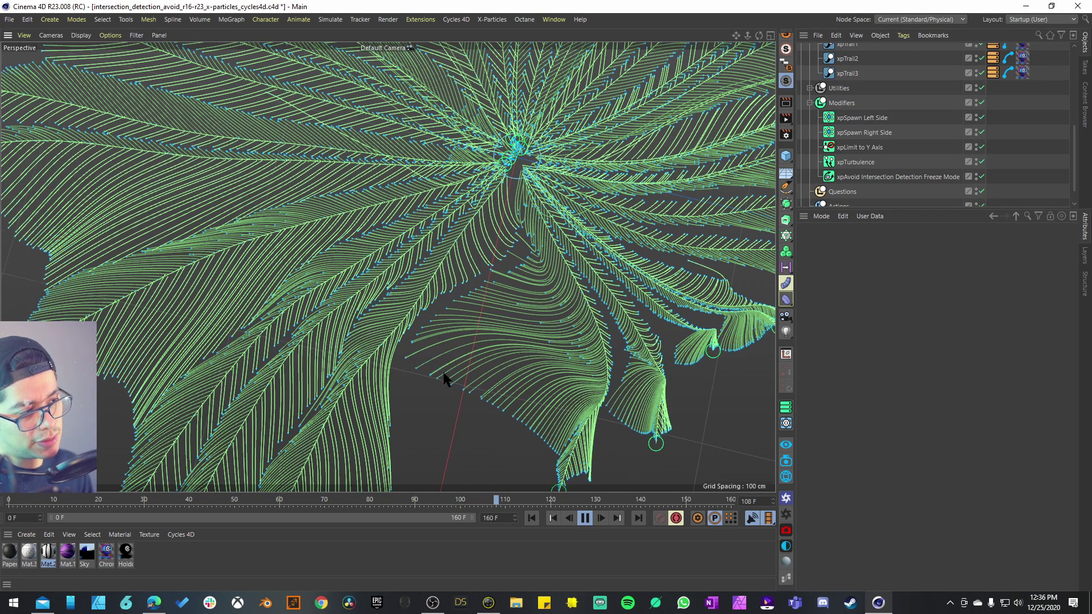
pyautogui.scroll(3, 445, 380)
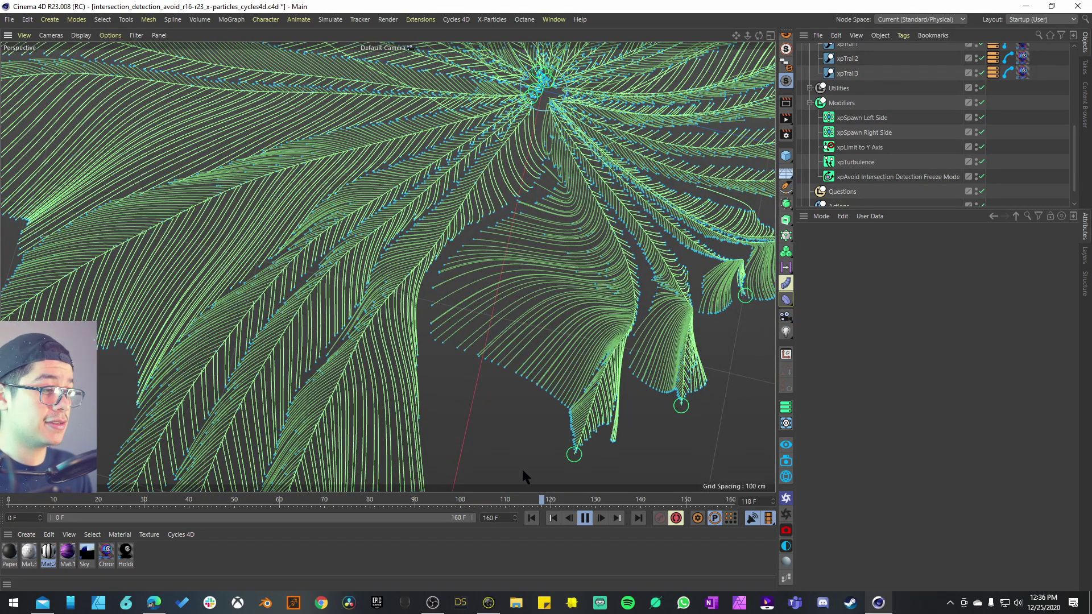
pyautogui.moveTo(517, 402); pyautogui.dragTo(509, 246, button='middle')
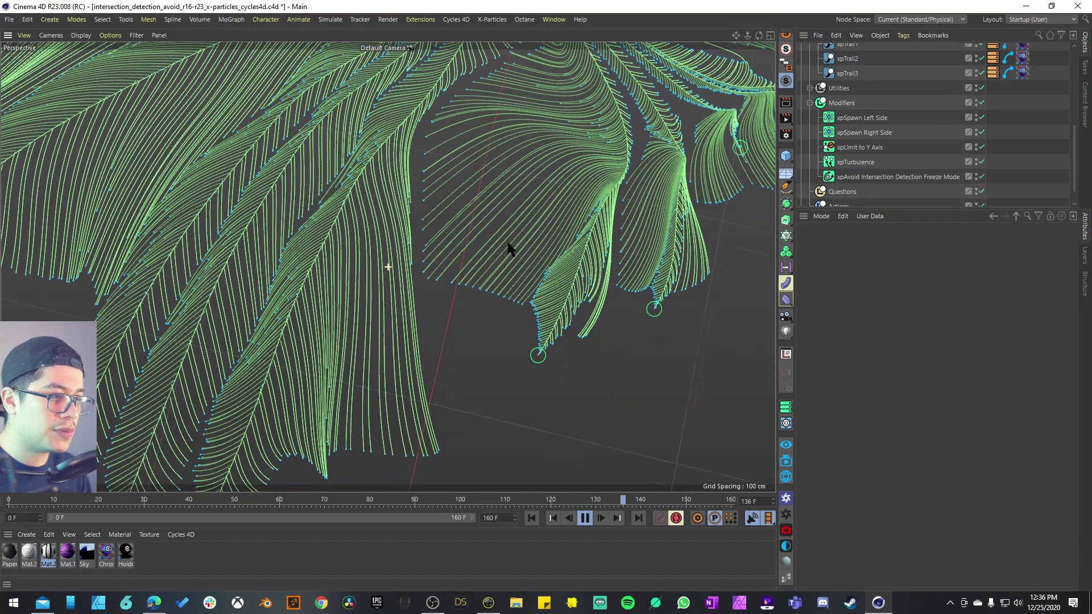